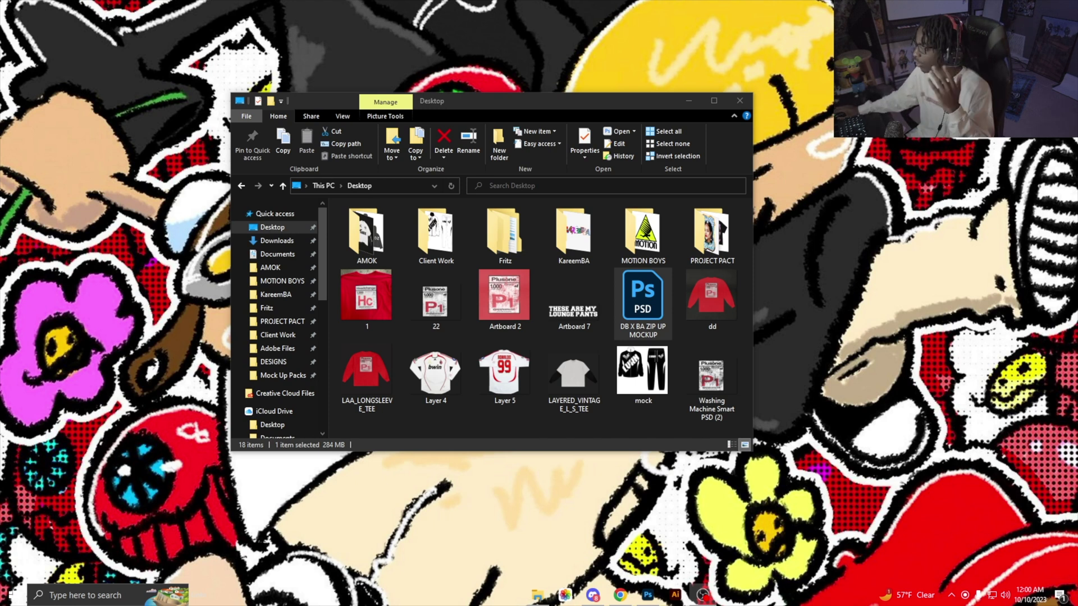
Open the DB X BA ZIP UP MOCKUP file from the Desktop folder and hide its COVER layer.
double_click(630, 323)
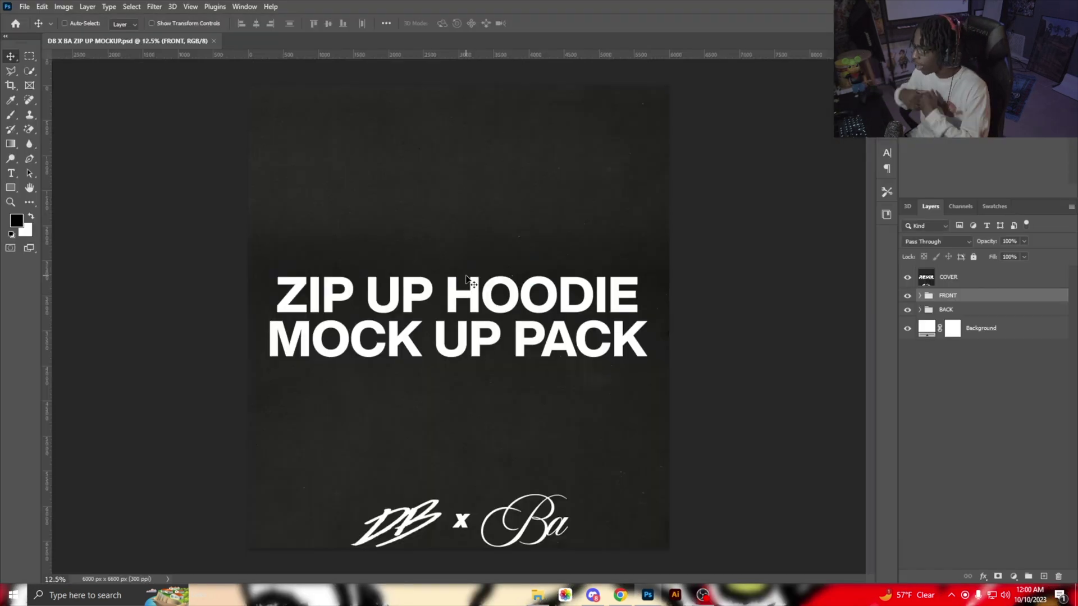
left_click(907, 278)
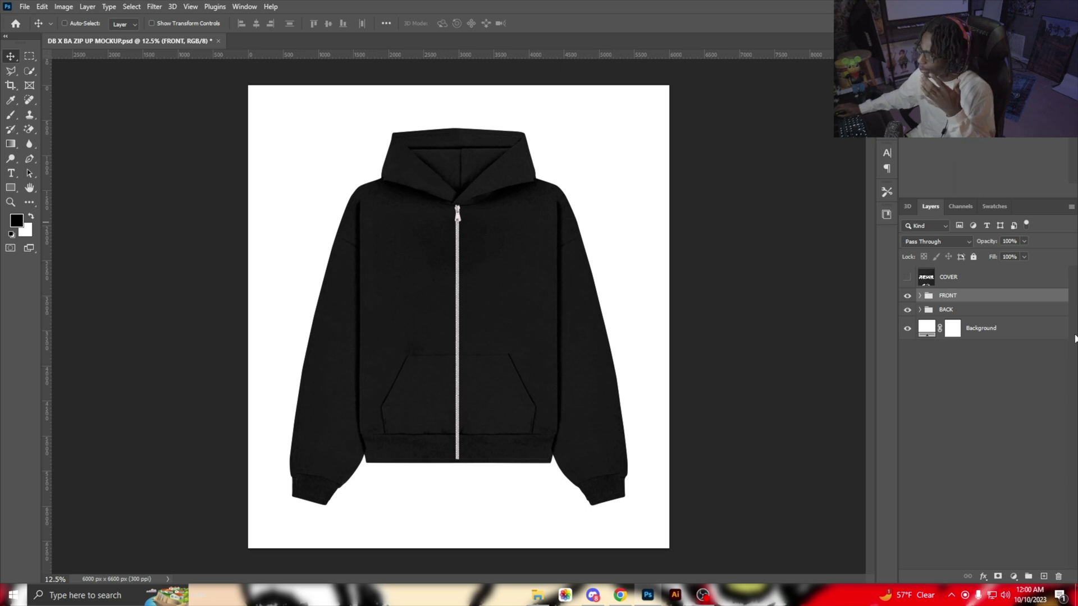
Preview the hoodie mockup without its Background layer, and turn that layer back on.
left_click(999, 335)
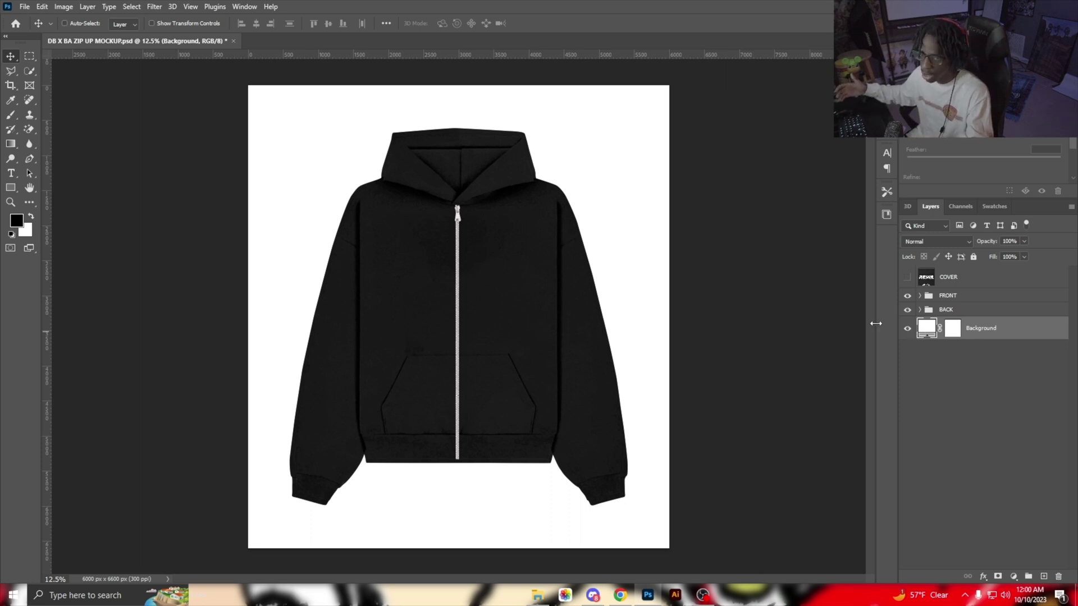
left_click(908, 329)
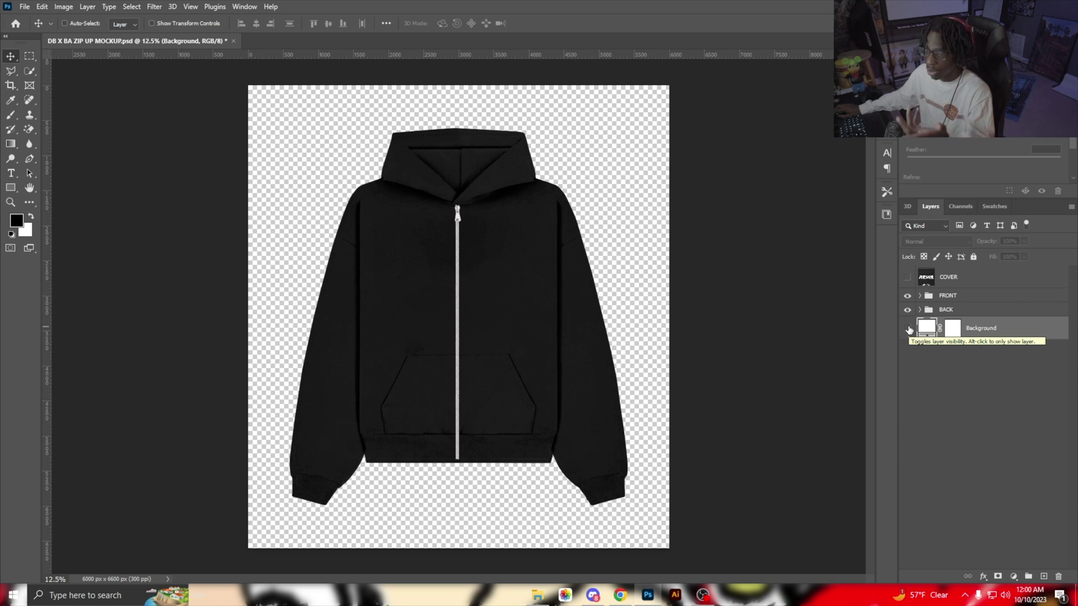
left_click(908, 329)
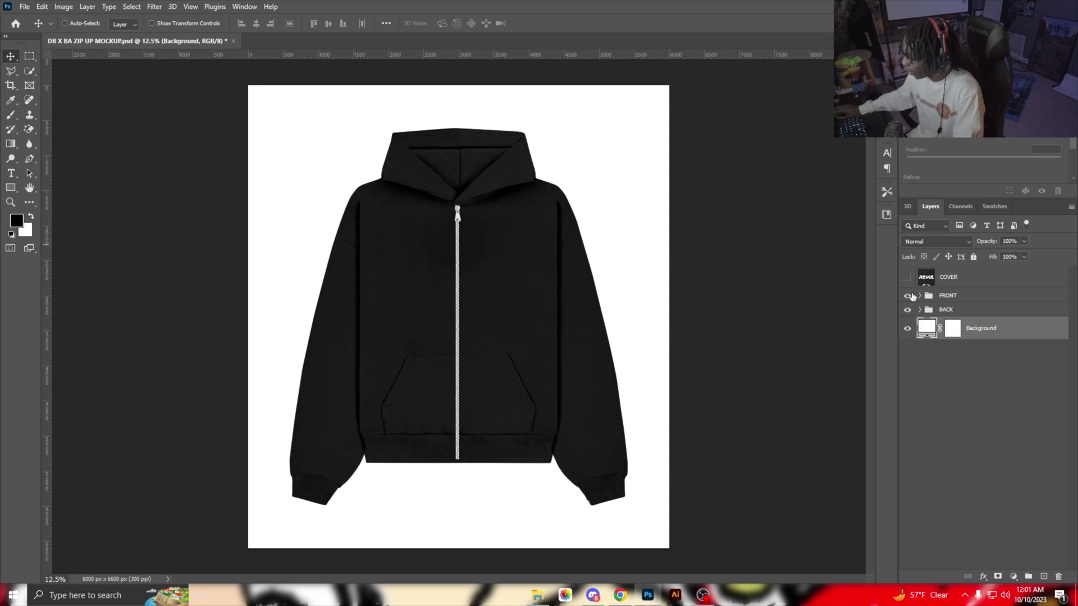
Check the hoodie's back view, and leave the FRONT group shown with the BACK group hidden.
left_click(907, 295)
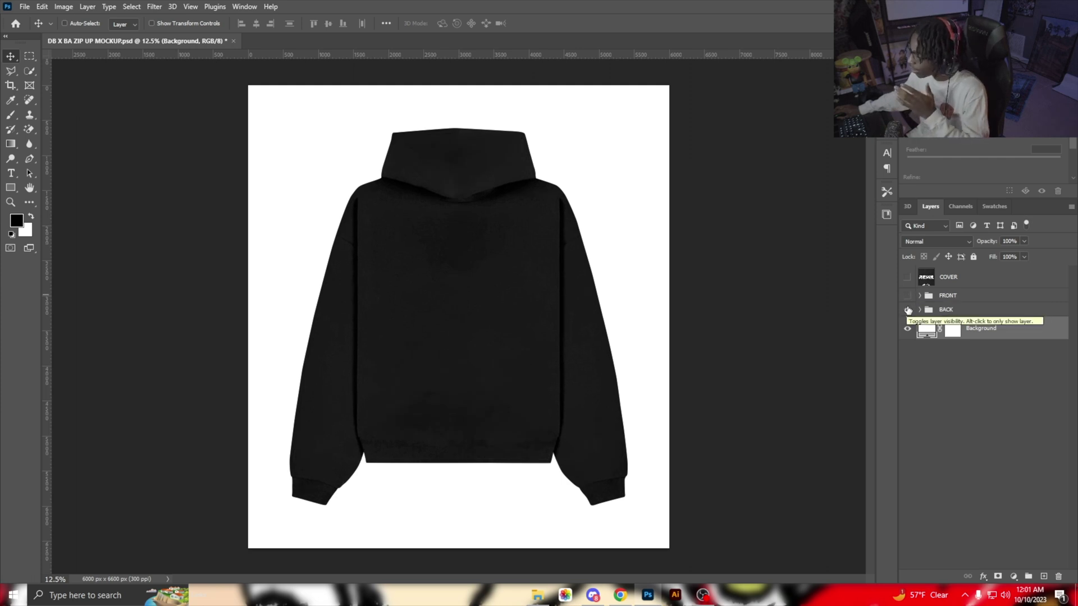
left_click(908, 309)
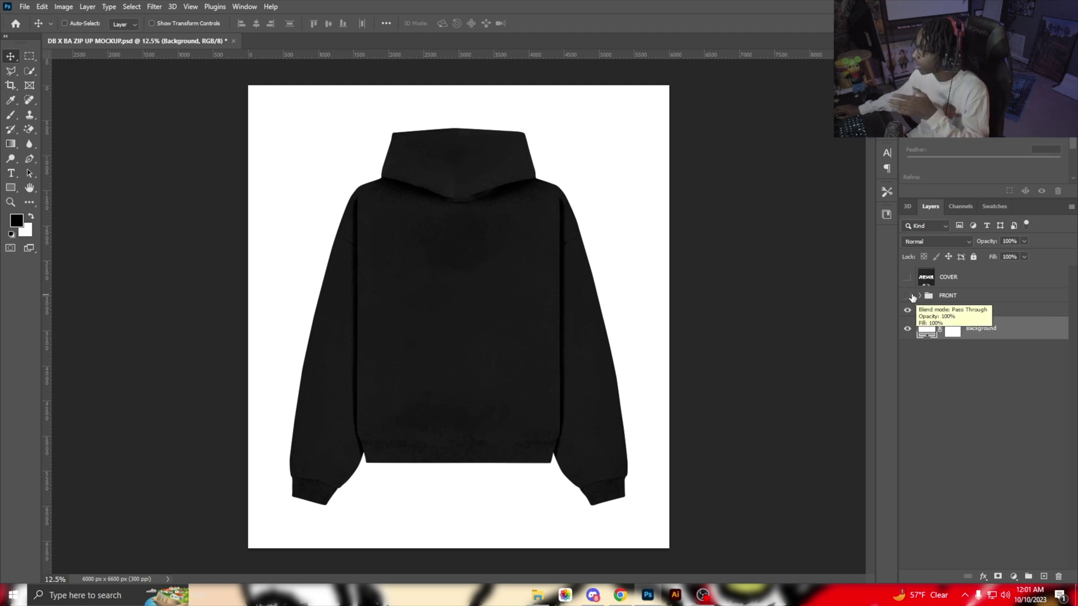
left_click(908, 296)
left_click(909, 310)
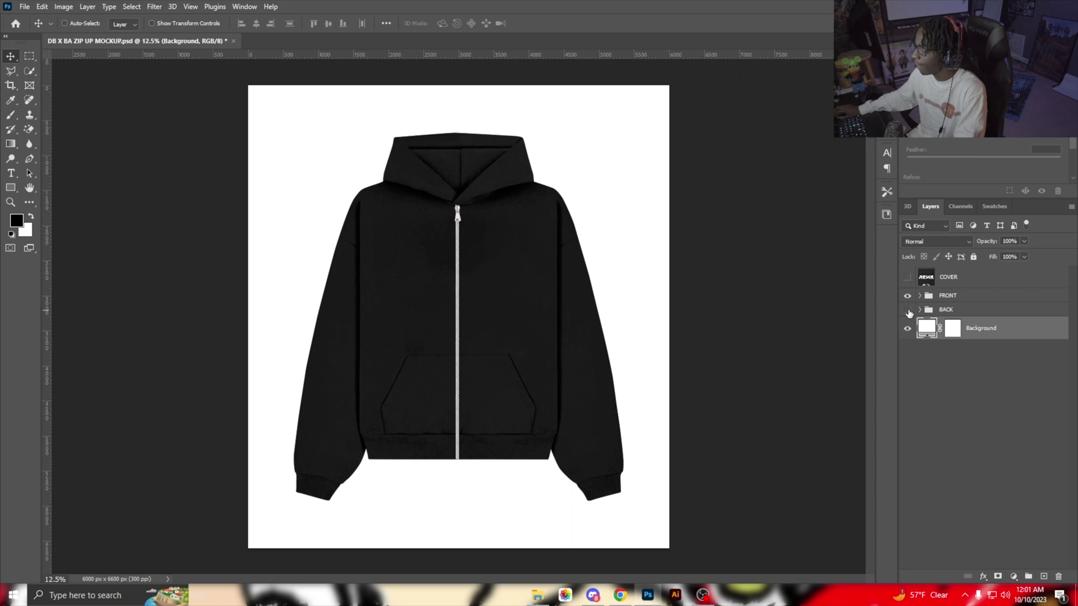
left_click(907, 309)
left_click(907, 309)
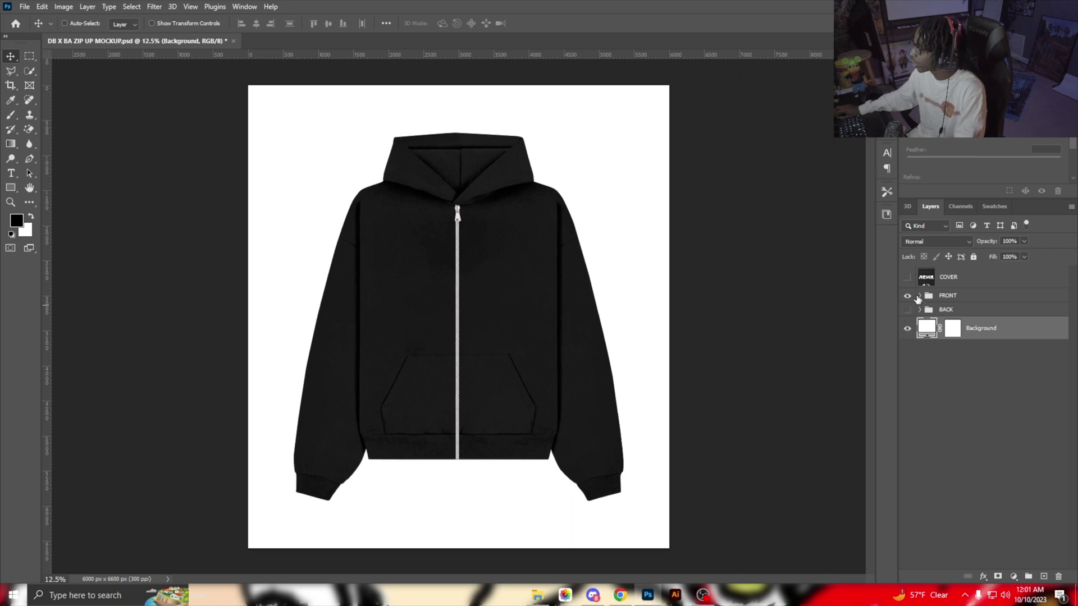
Expand the FRONT group and its Design subgroup, and select the [DESIGN HERE] layer.
left_click(919, 296)
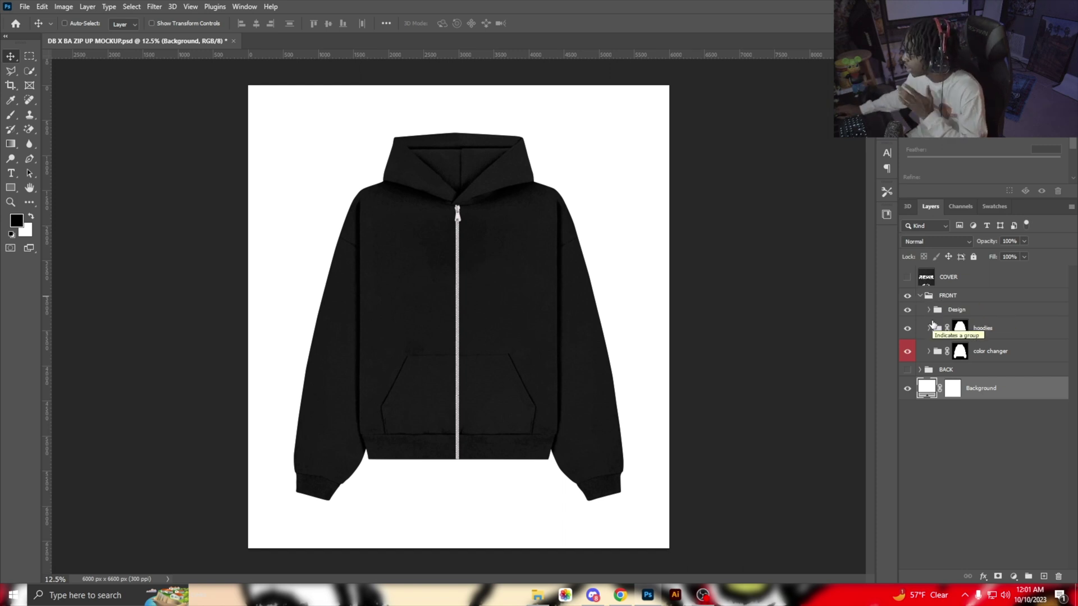
left_click(928, 310)
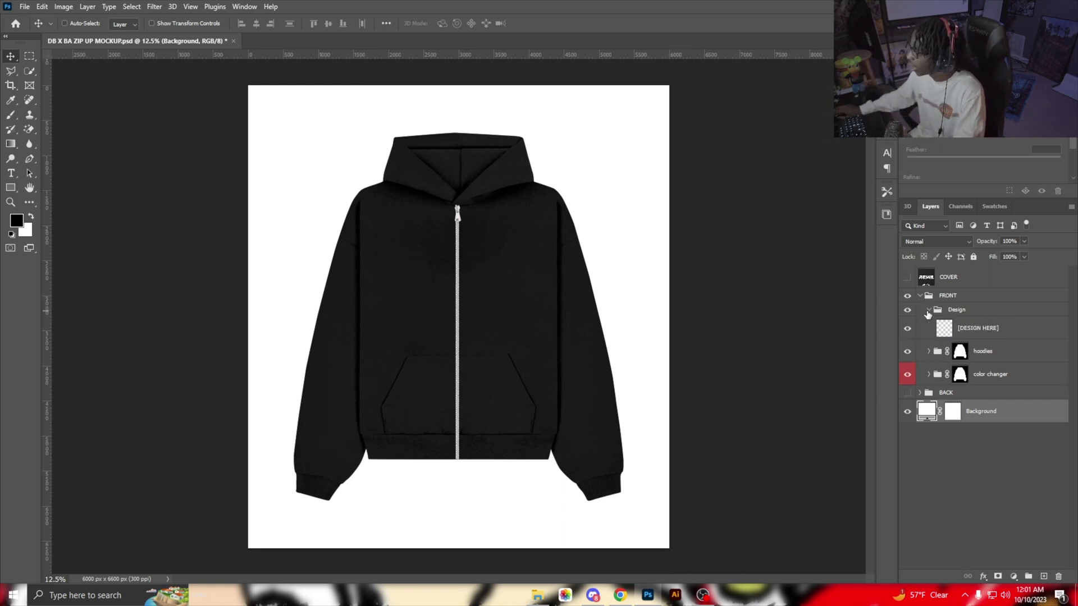
left_click(966, 330)
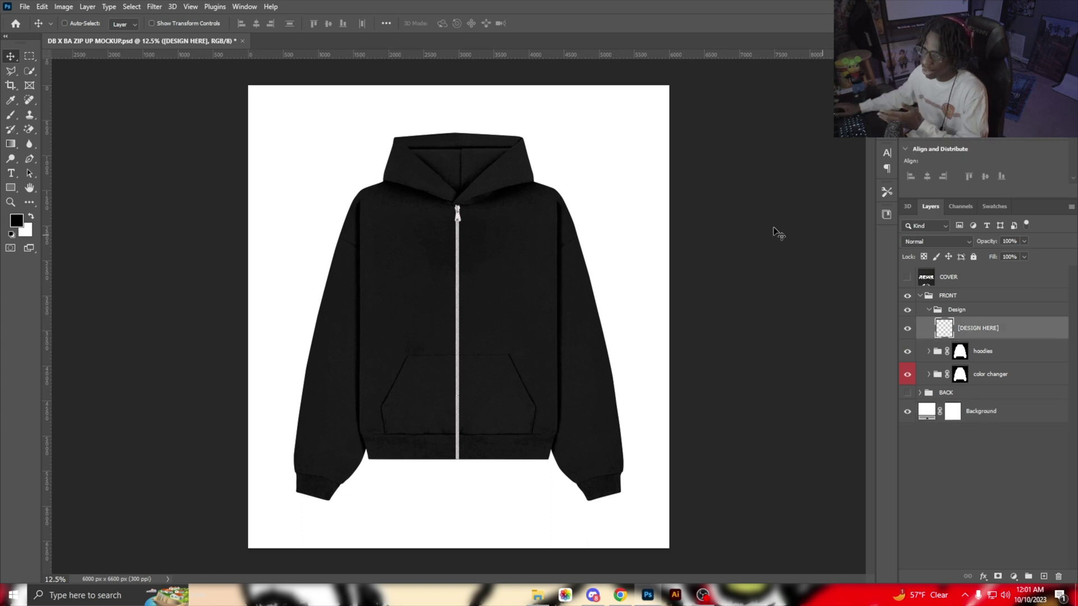
Switch to File Explorer and open the Designs folder inside the Desktop's AMOK folder.
left_click(537, 595)
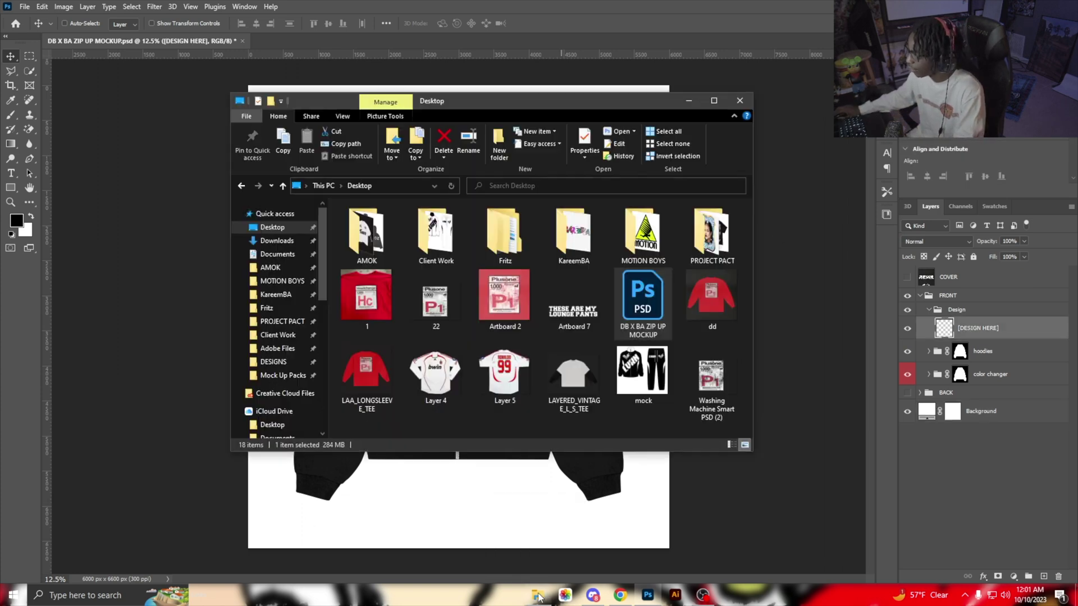
double_click(393, 250)
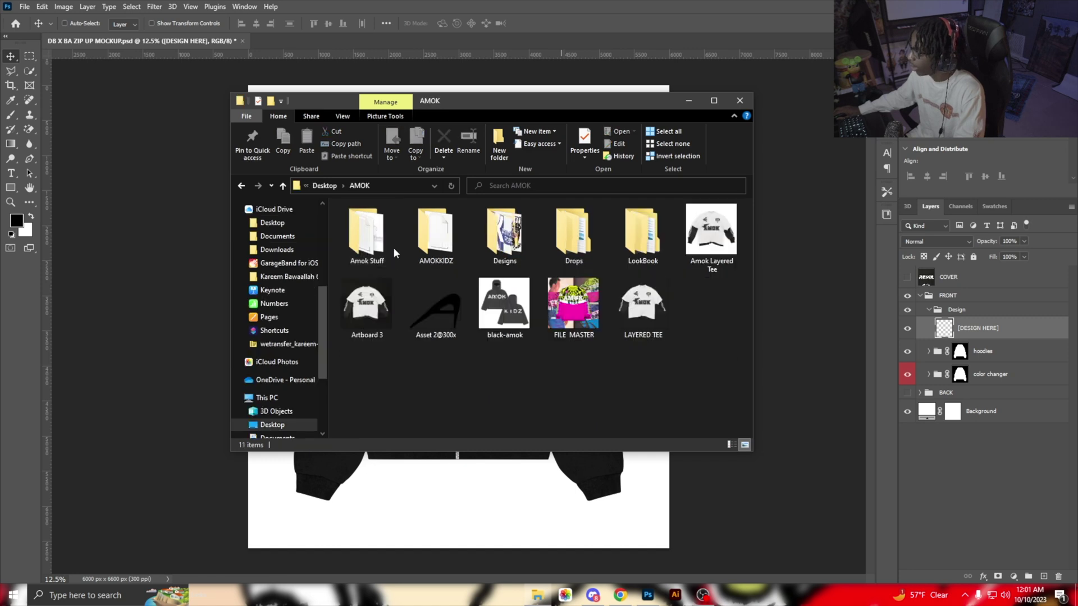
double_click(516, 249)
Look through the Designs folder and its 4x4 Skull Jersey subfolder for artwork to put on the hoodie.
scroll(473, 335, "down", 10)
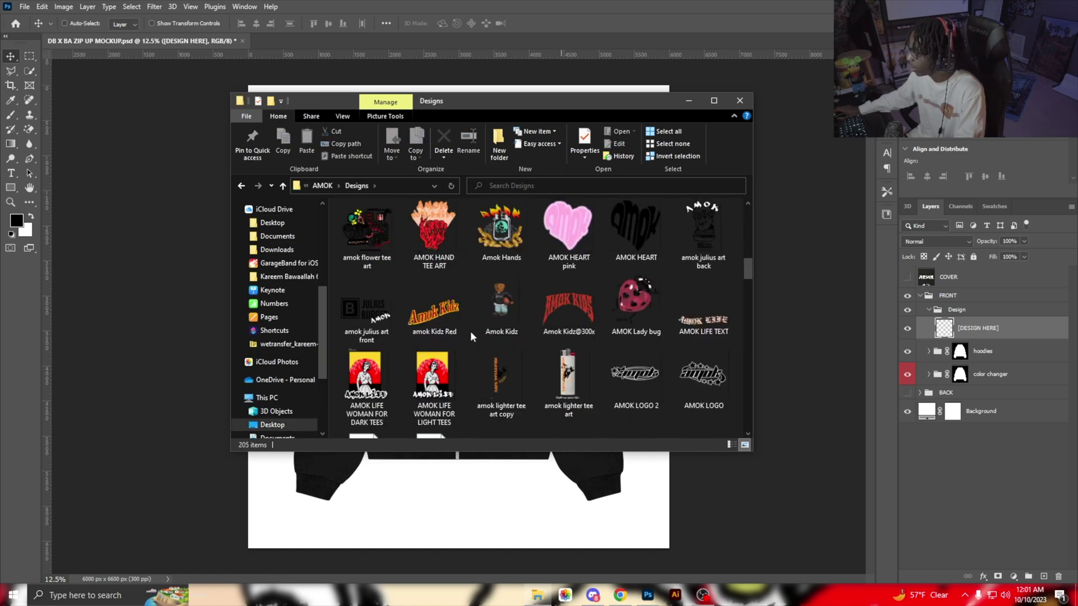
scroll(477, 329, "down", 10)
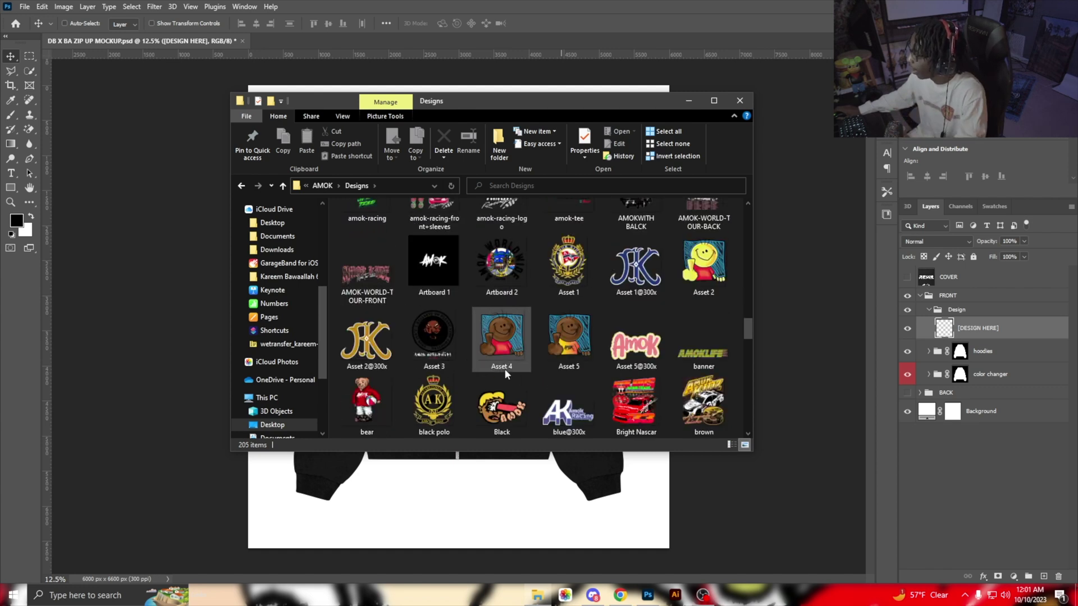
scroll(644, 381, "down", 10)
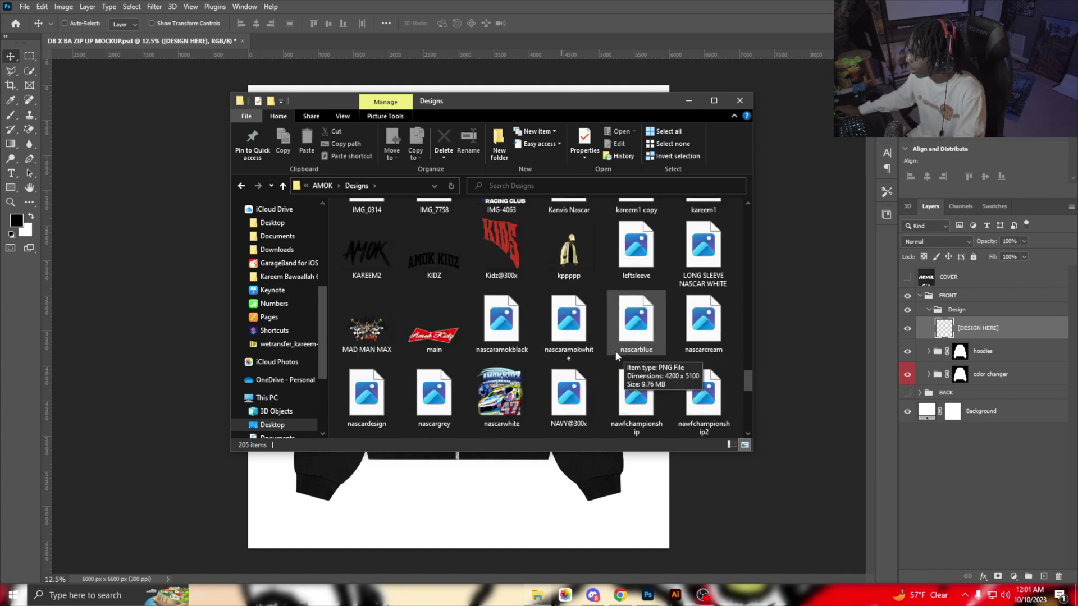
scroll(510, 320, "down", 3)
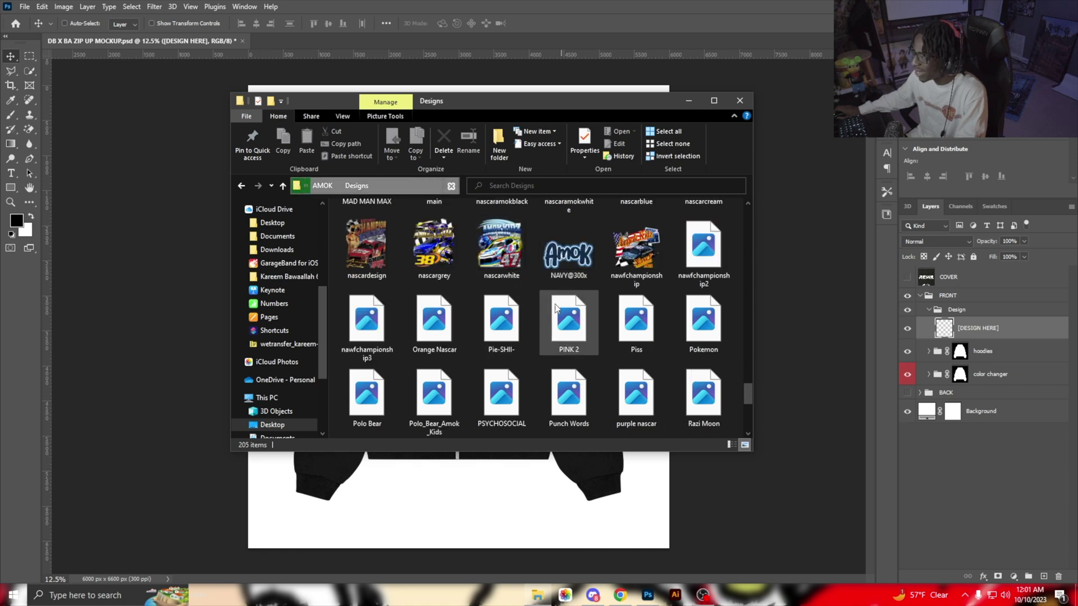
scroll(617, 291, "down", 3)
scroll(450, 336, "up", 3)
scroll(426, 326, "up", 20)
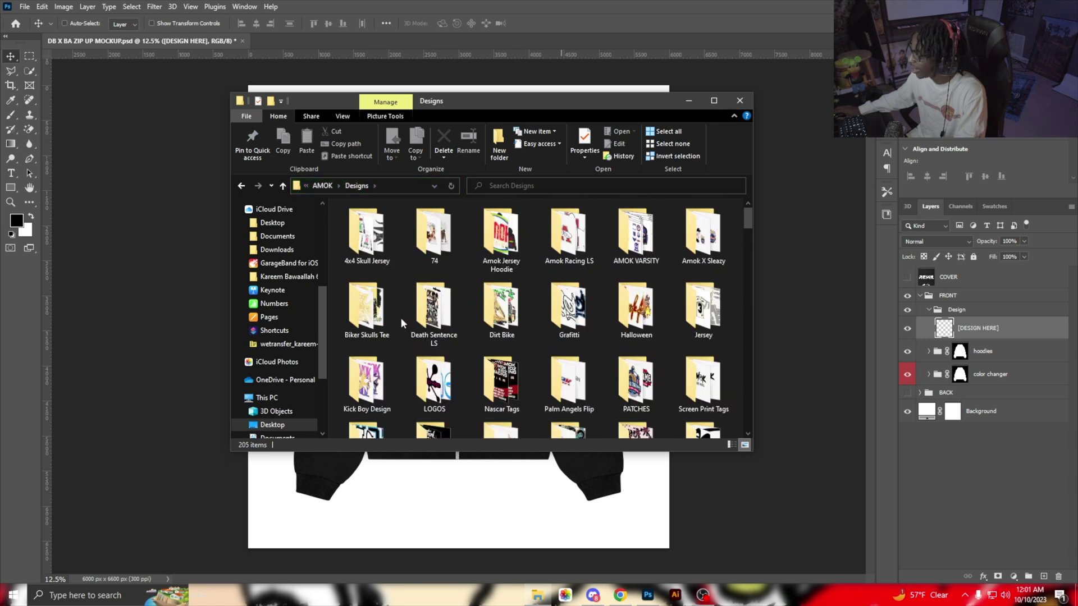
scroll(392, 319, "down", 2)
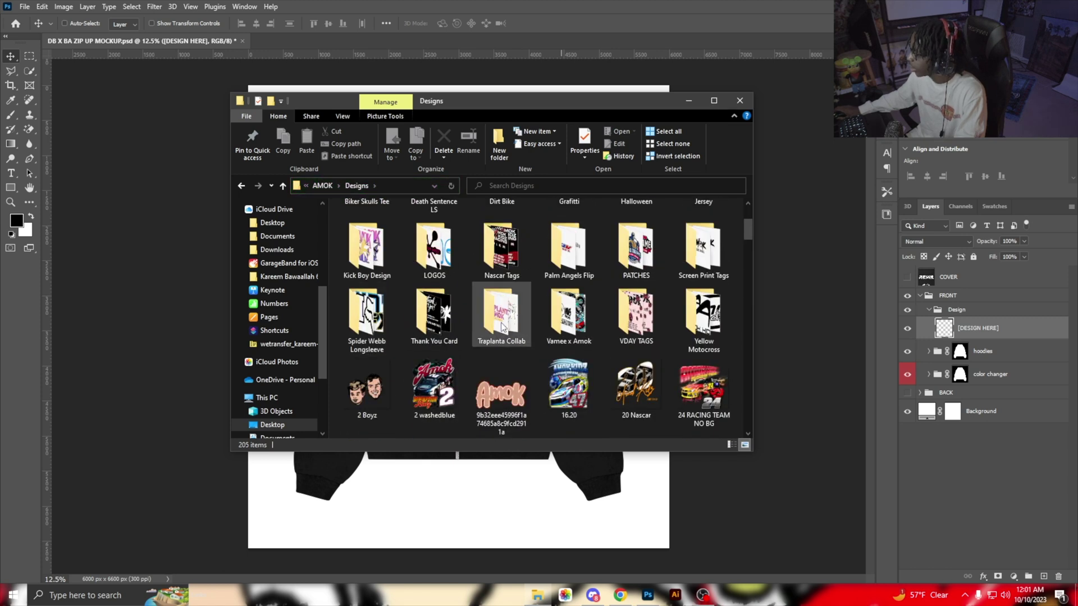
scroll(501, 325, "up", 2)
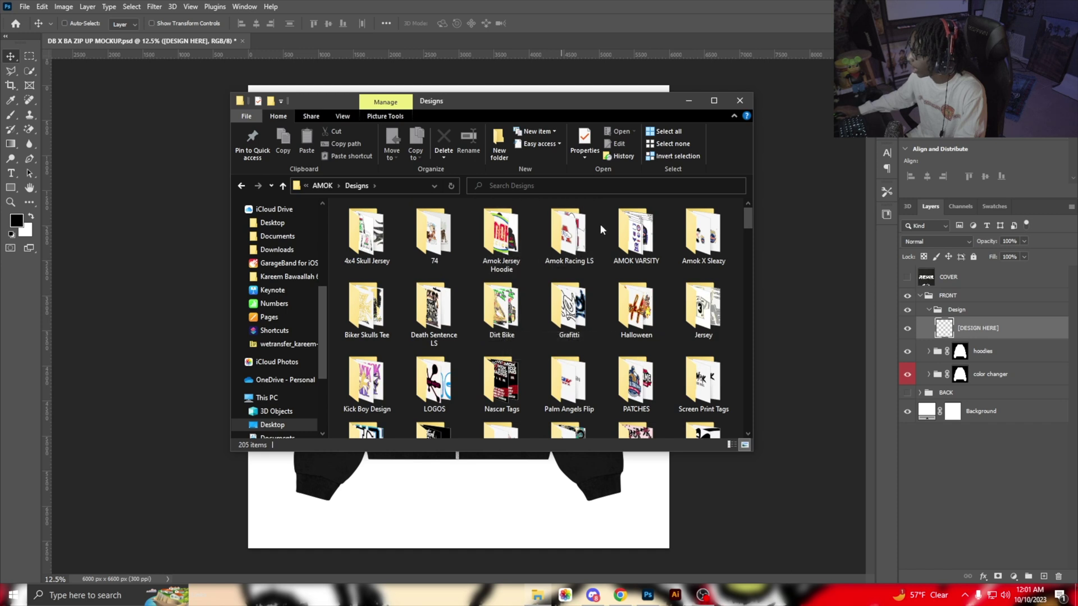
double_click(390, 247)
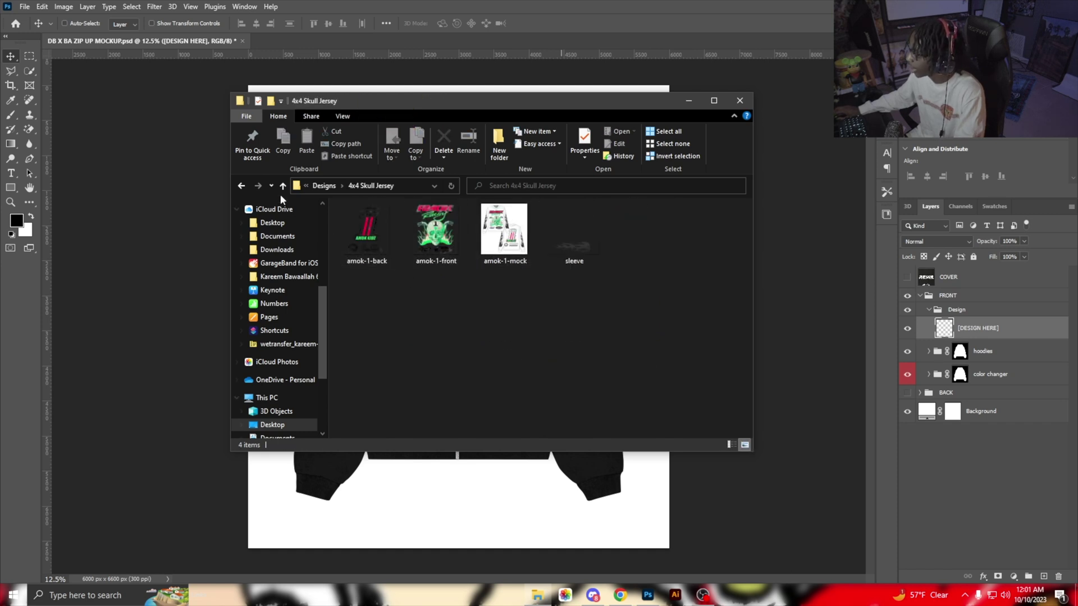
left_click(242, 185)
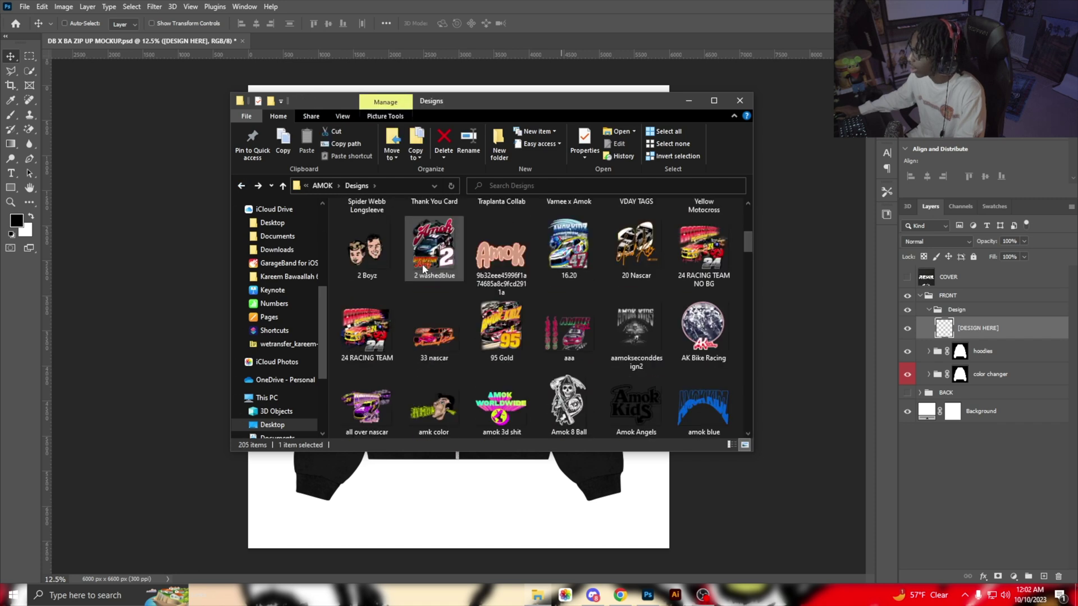
Place the "amok worldwide for black" artwork from the Designs folder into the Photoshop mockup's Design group.
scroll(423, 268, "down", 10)
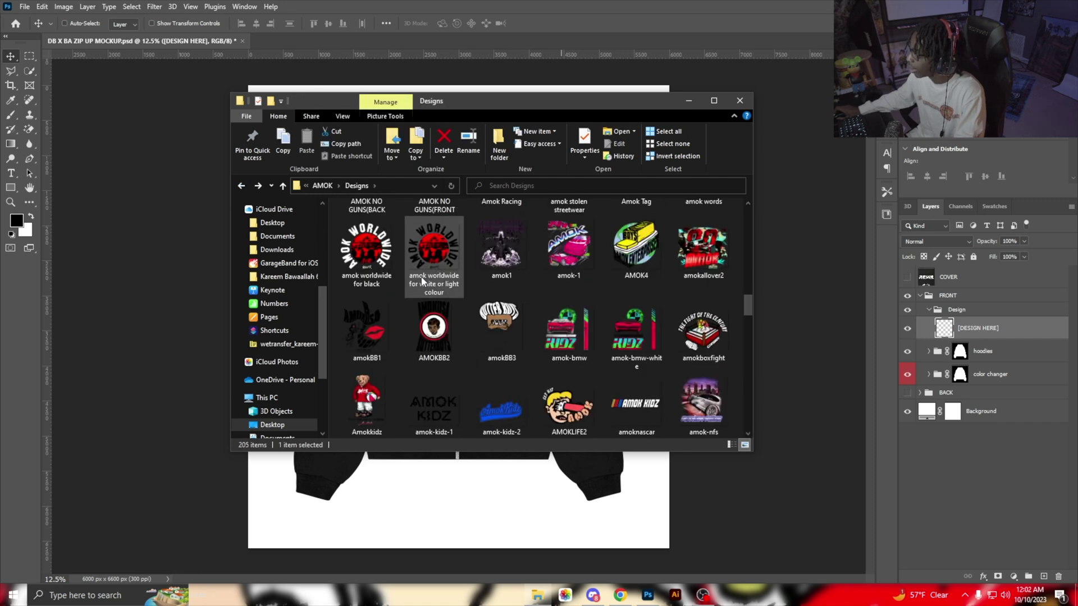
left_click(377, 256)
left_click_drag(430, 486, 433, 477)
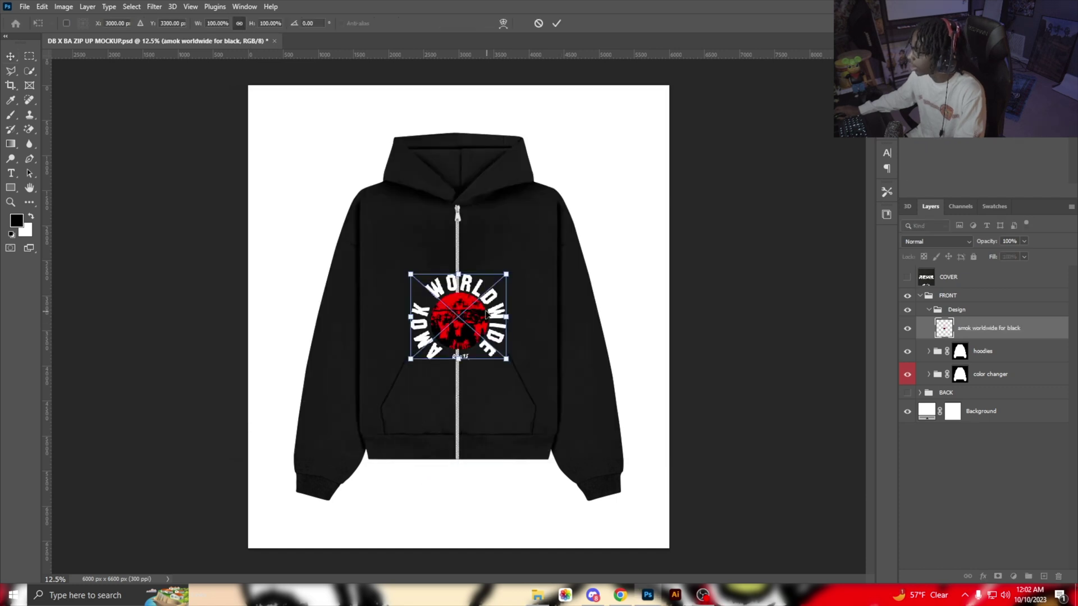
Scale the placed artwork to about 72% and position it on the hoodie's chest, to the right of the zipper.
left_click_drag(483, 312, 522, 280)
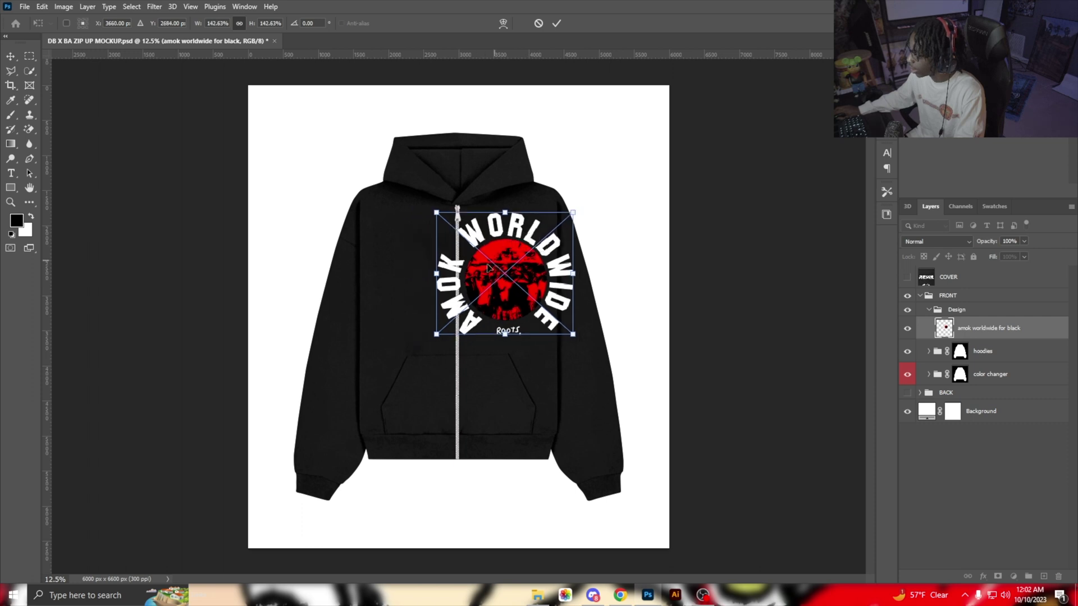
left_click_drag(441, 280, 516, 243)
key("Return")
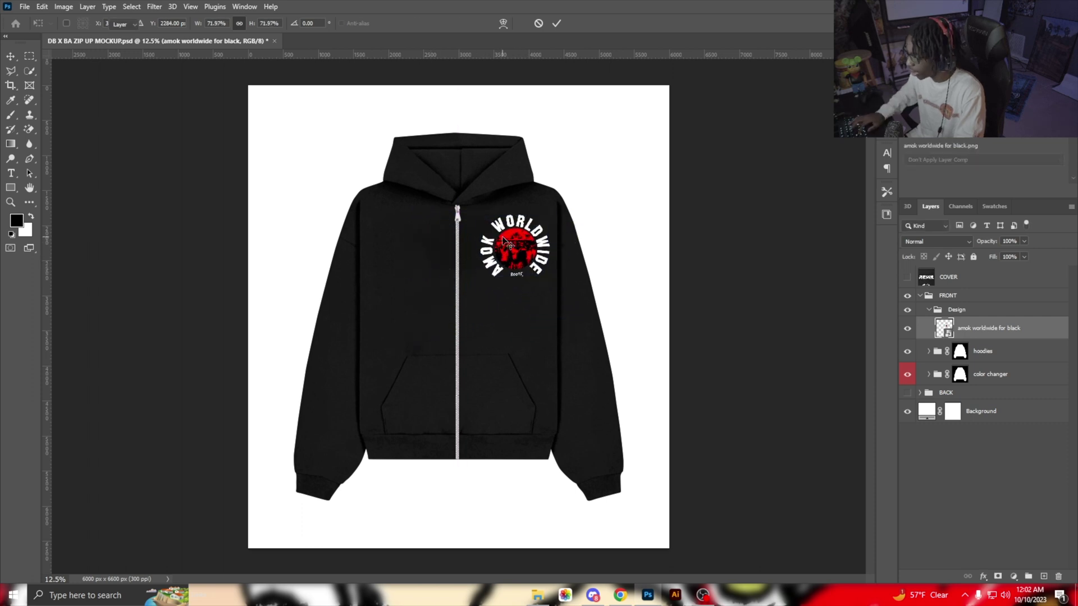
left_click_drag(529, 262, 525, 272)
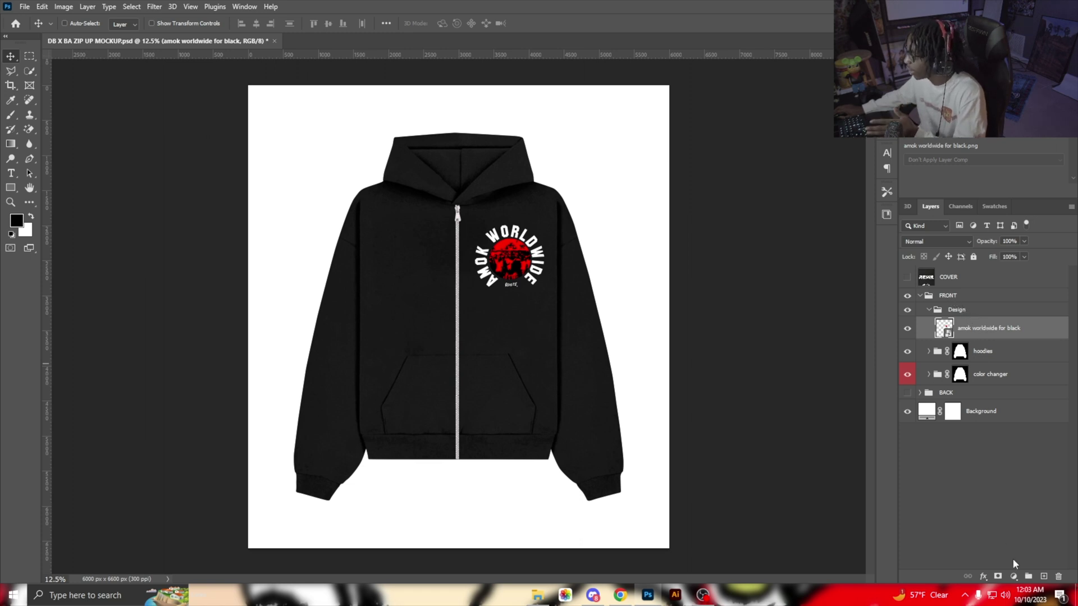
Add a new layer above the artwork and choose Kyle's Supreme Spatter brush from the Special Effects Brushes for the Brush tool.
left_click(1044, 577)
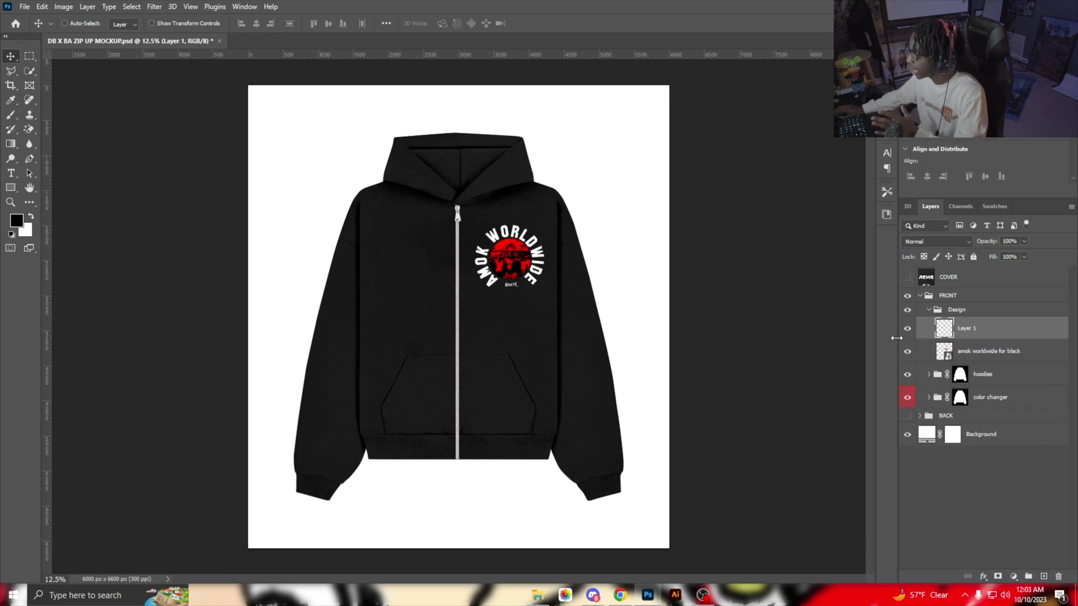
left_click(11, 116)
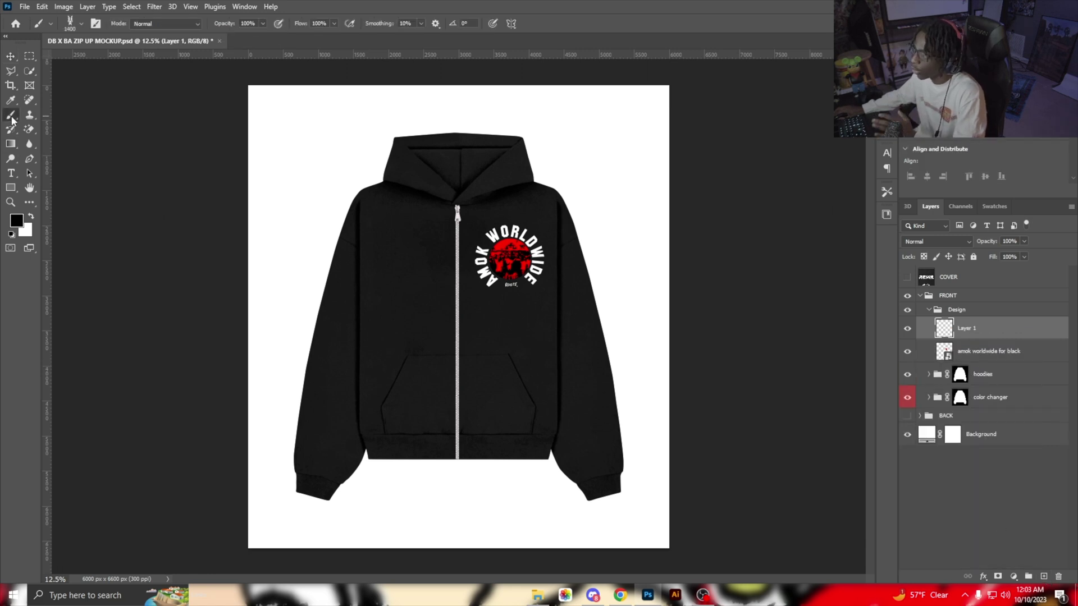
left_click(75, 24)
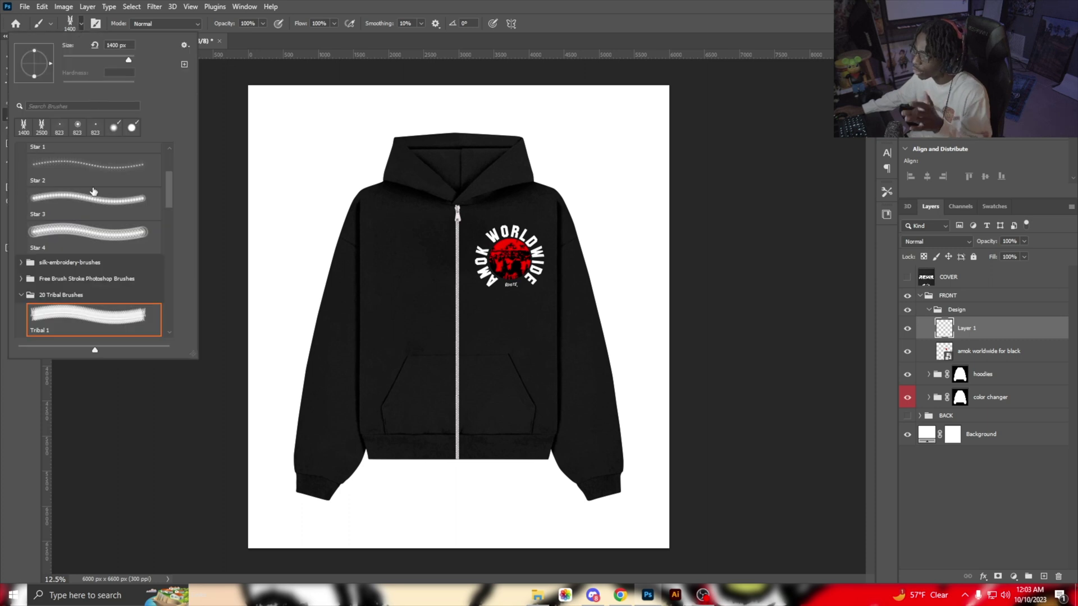
left_click(21, 296)
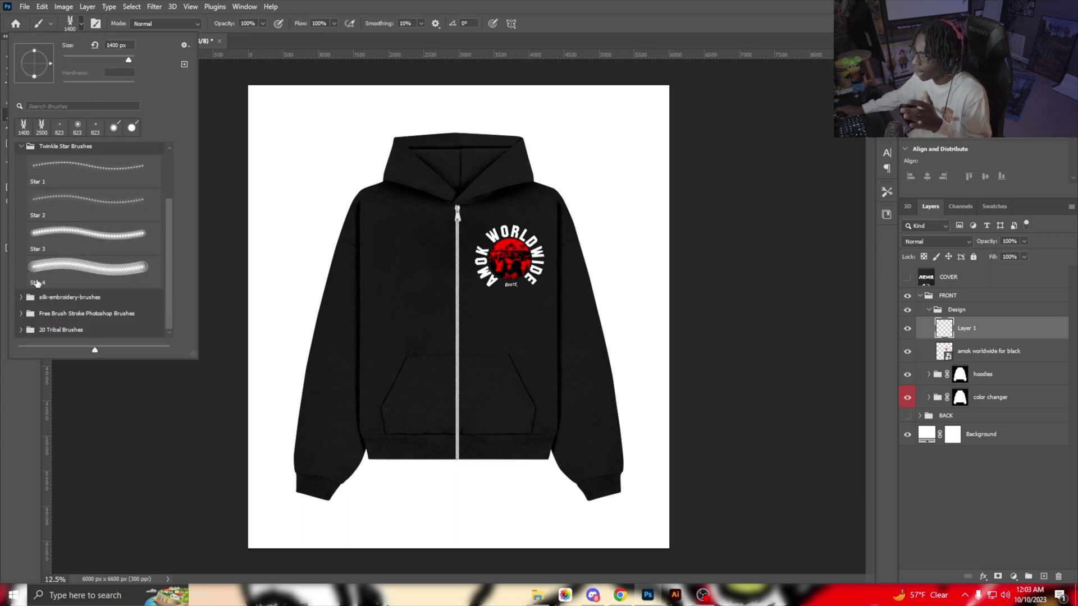
scroll(41, 275, "up", 1)
left_click(22, 165)
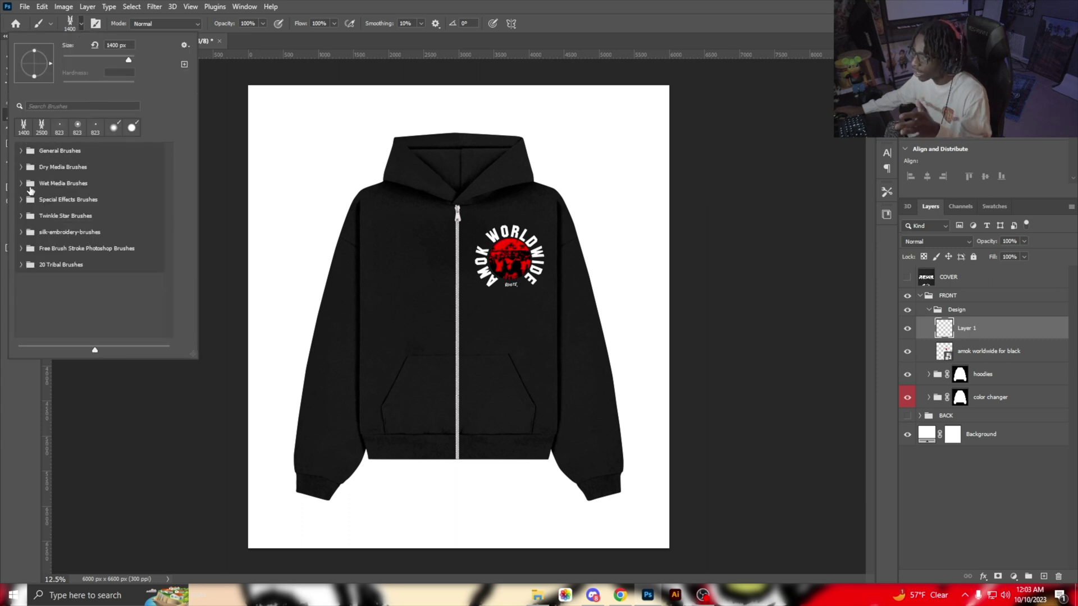
left_click(22, 200)
scroll(50, 214, "down", 5)
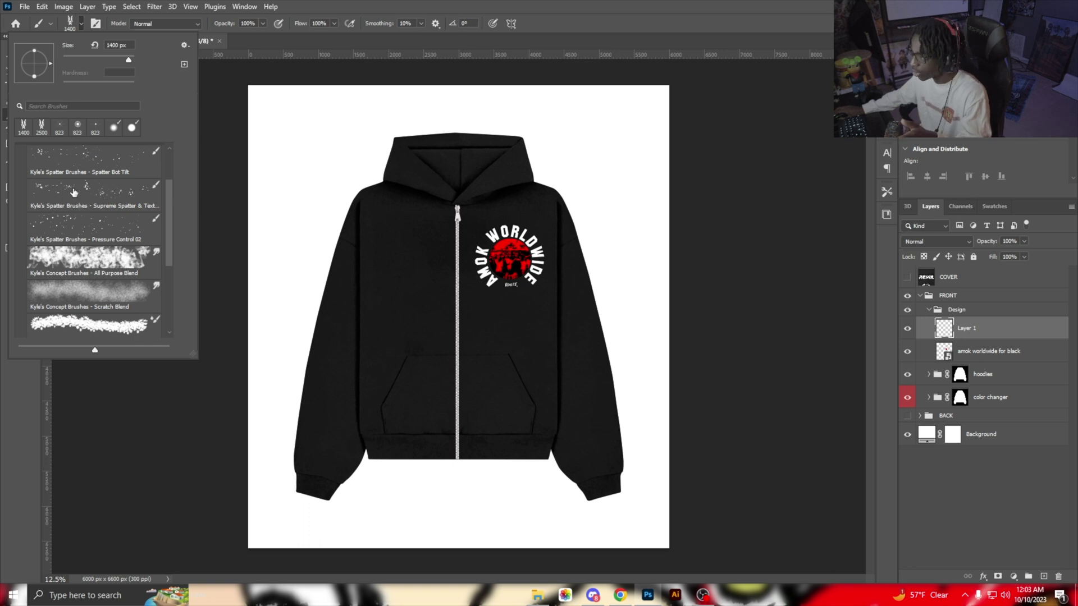
left_click(106, 198)
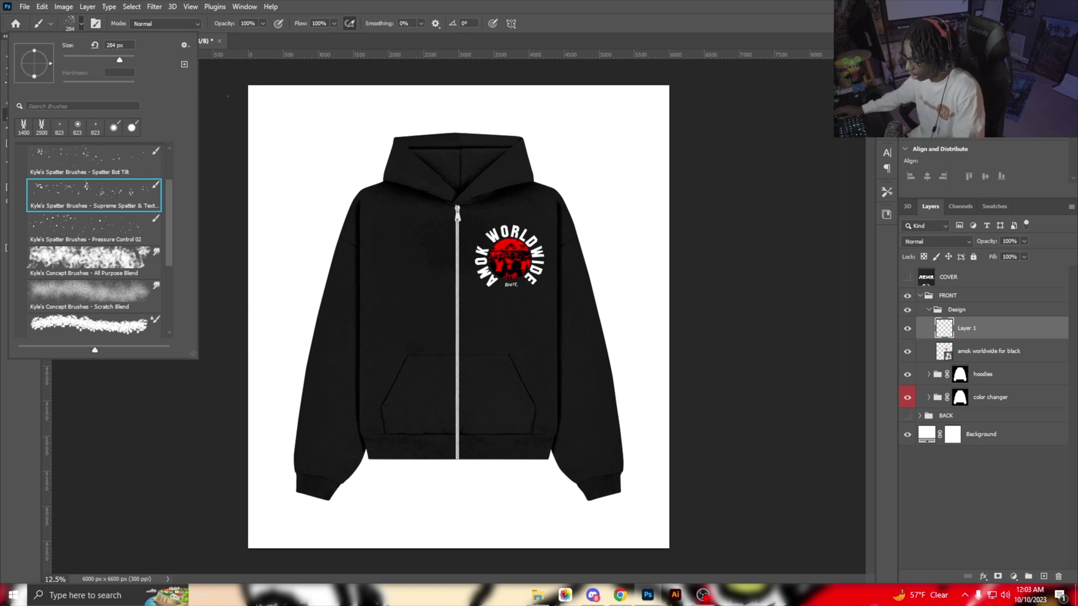
Turn off Caps Lock and enlarge the Supreme Spatter brush to 1500 px.
key("Caps_Lock")
left_click(291, 123)
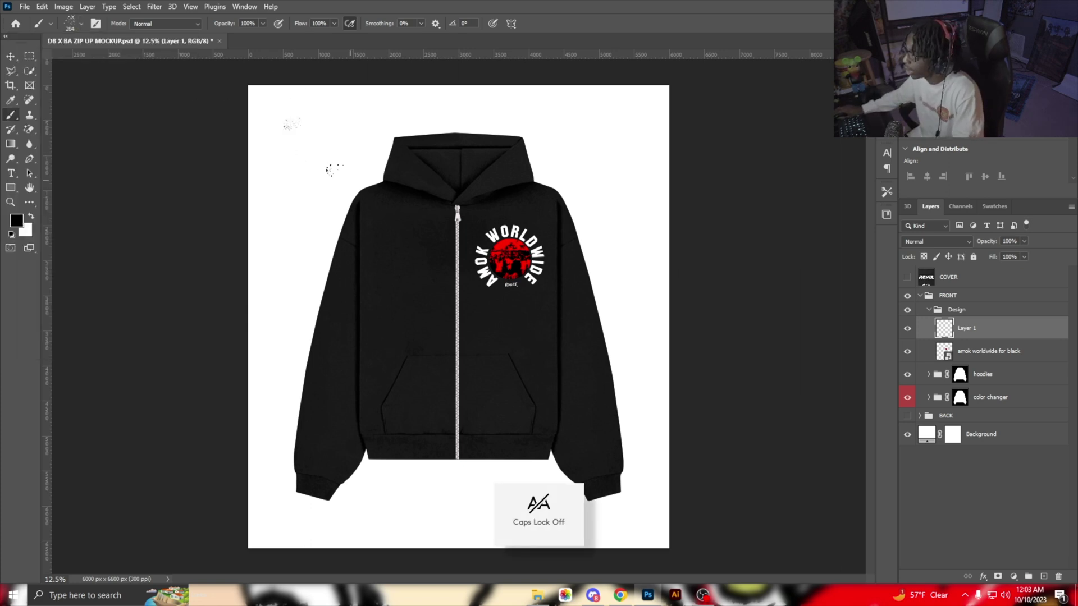
key("bracketright")
key("bracketright")
key("bracketright")
key("bracketright")
key("bracketright")
key("bracketright")
key("bracketright")
key("bracketright")
key("bracketright")
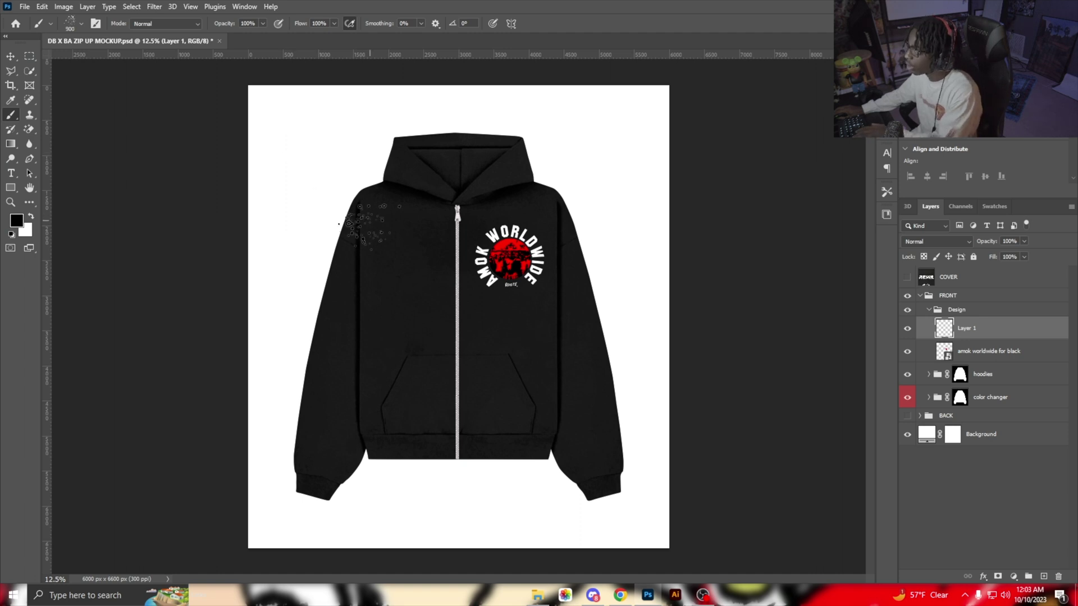
key("bracketright")
key("bracketright")
key("bracketright")
key("bracketright")
key("bracketright")
key("bracketright")
Swap the foreground and background colors and set the foreground color to light grey (#ececec).
left_click(31, 217)
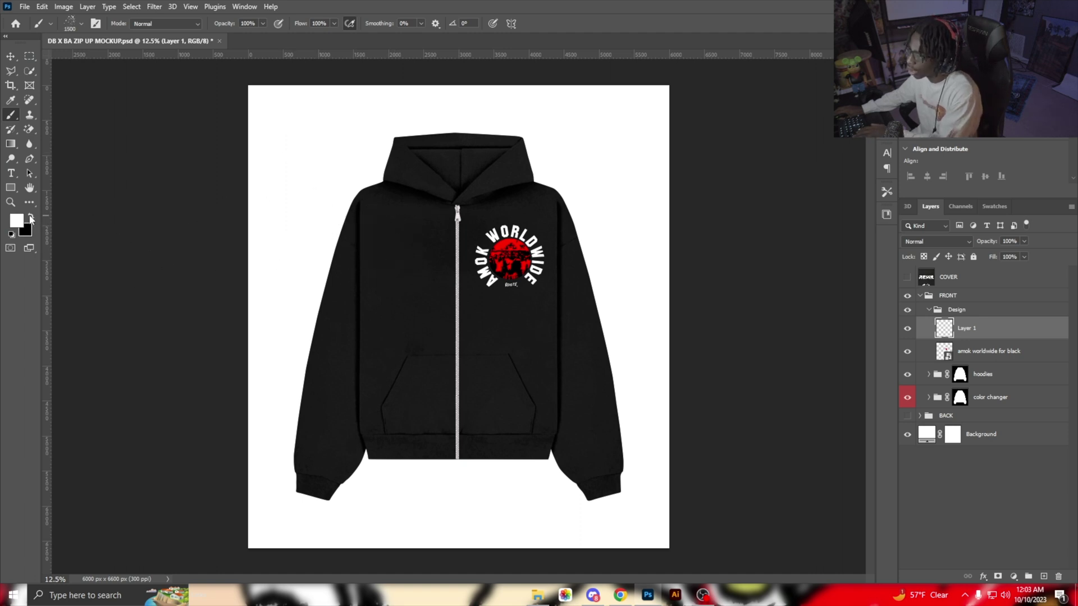
left_click(17, 221)
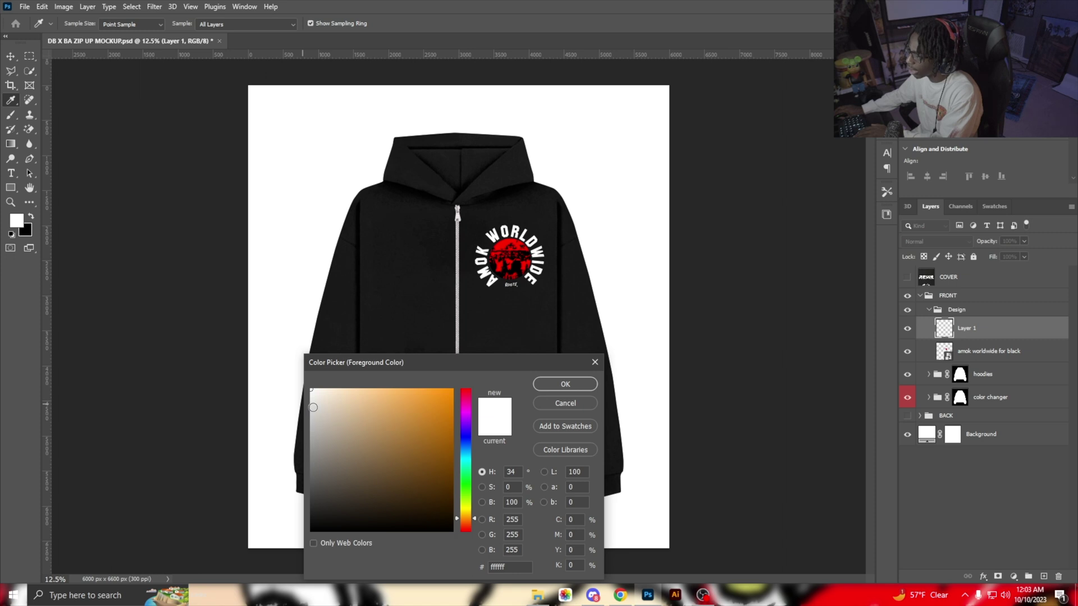
left_click_drag(313, 407, 301, 399)
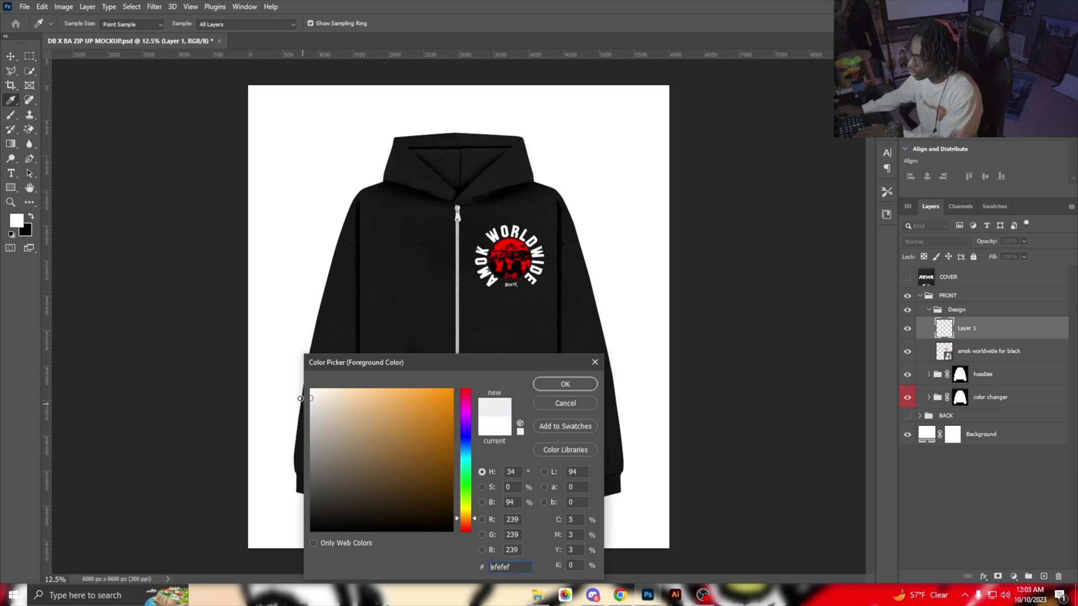
left_click(545, 385)
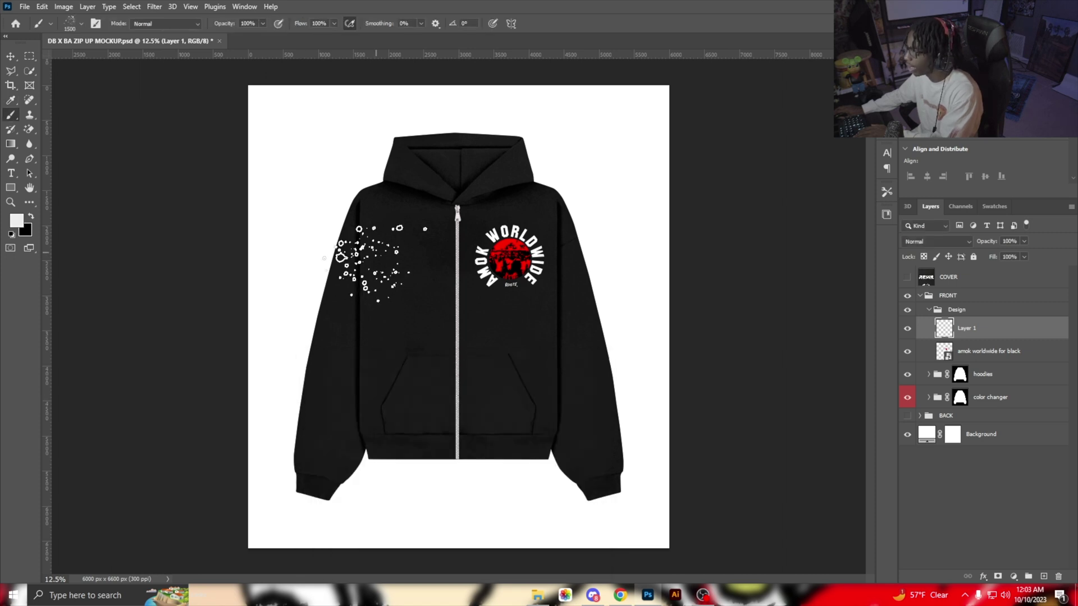
Try painting light grey spatter across the front of the hoodie, and delete the spatter layer.
left_click(328, 444)
mouse_move(371, 382)
left_mouse_down()
mouse_move(500, 399)
mouse_move(427, 380)
mouse_move(533, 337)
mouse_move(438, 320)
left_mouse_up()
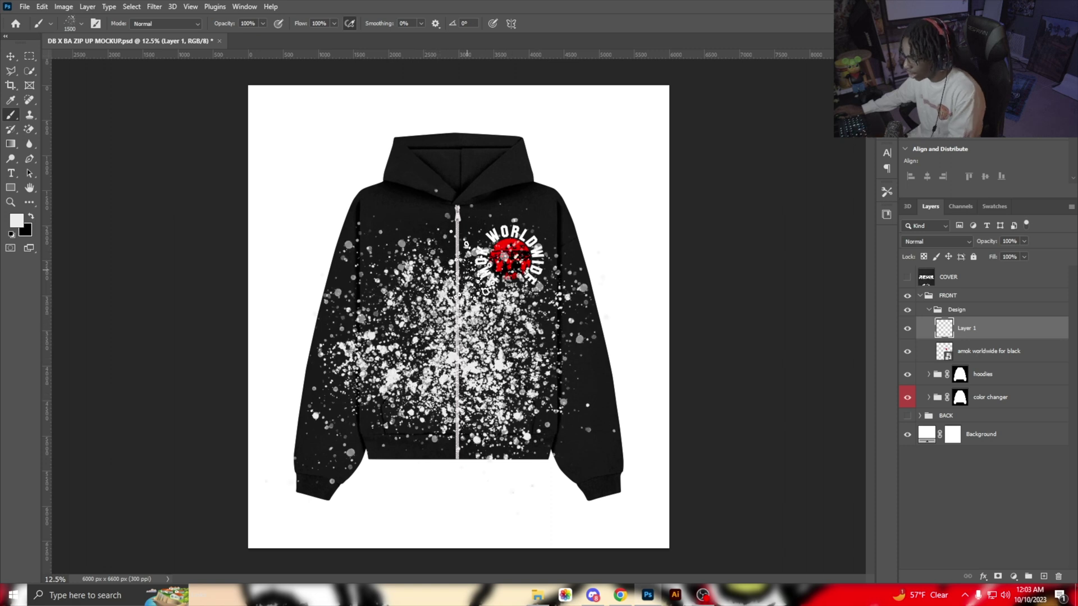
key("Delete")
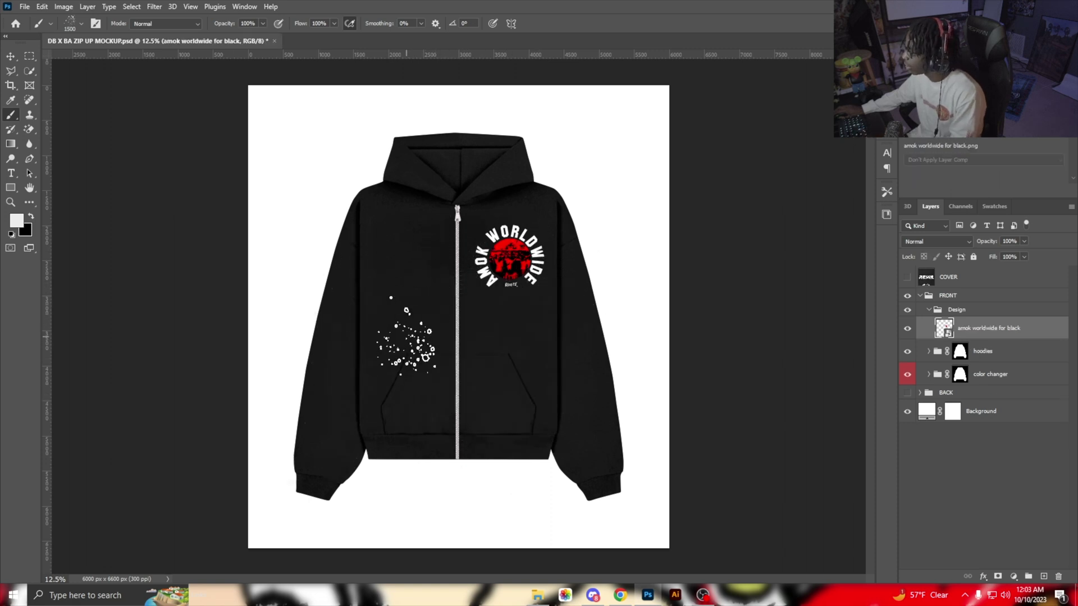
Add a new layer above the artwork and paint dense light grey spatter over the hoodie's lower body and sleeves.
left_click(1044, 576)
mouse_move(399, 443)
left_mouse_down()
mouse_move(348, 416)
mouse_move(353, 348)
mouse_move(561, 399)
mouse_move(595, 438)
mouse_move(460, 341)
mouse_move(539, 337)
mouse_move(345, 306)
mouse_move(381, 291)
mouse_move(421, 207)
mouse_move(533, 261)
left_mouse_up()
left_click_drag(402, 340, 511, 392)
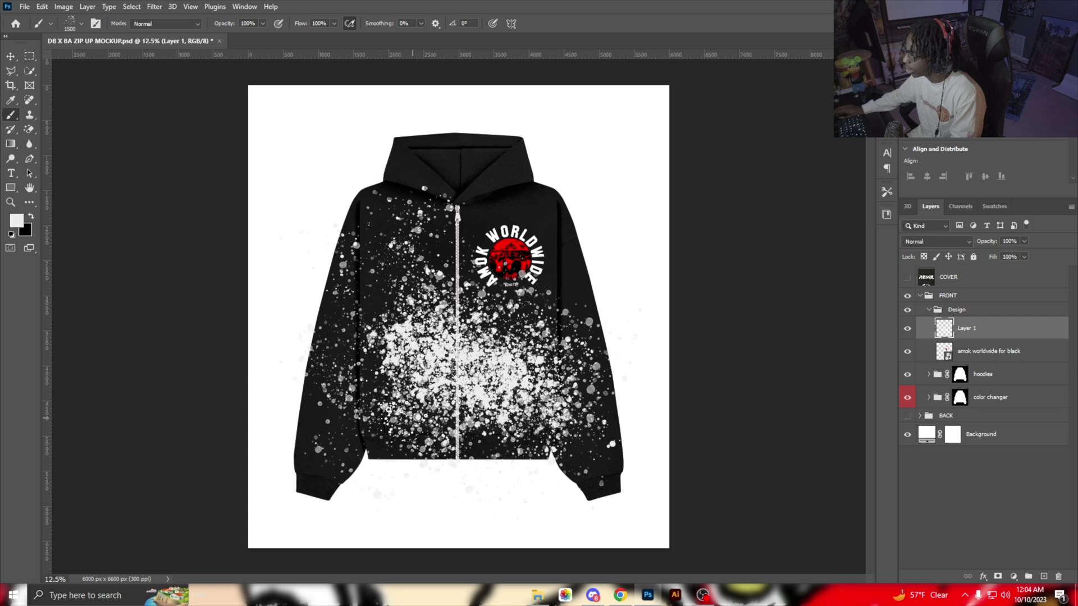
mouse_move(392, 413)
left_mouse_down()
mouse_move(473, 445)
mouse_move(598, 433)
mouse_move(366, 405)
mouse_move(416, 441)
left_mouse_up()
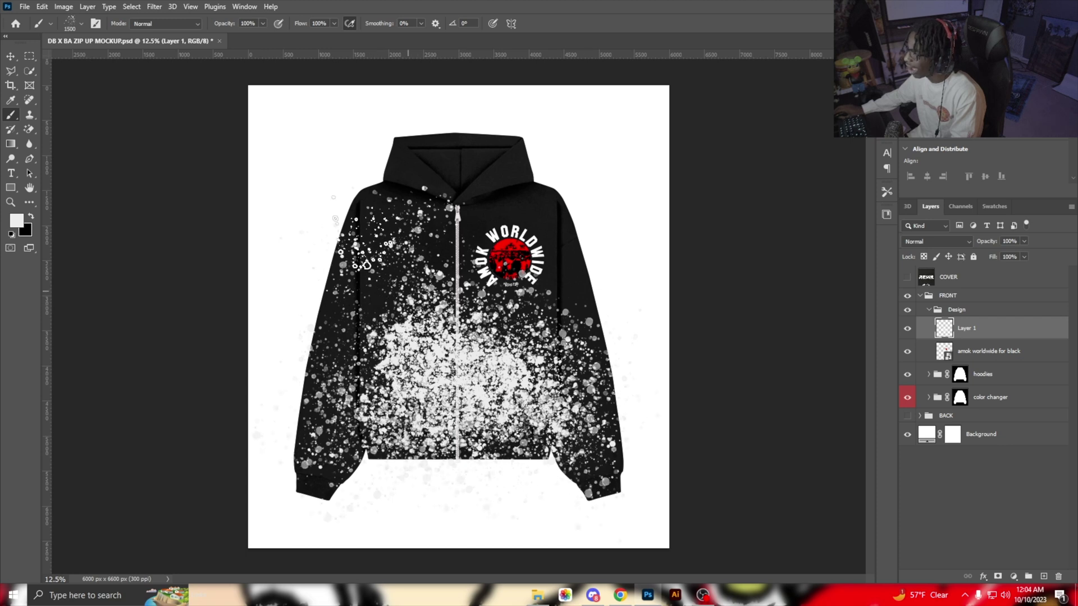
Apply a Gaussian Blur with a 190-pixel radius to the spatter on Layer 1 and preview the layer's blend modes.
left_click(153, 6)
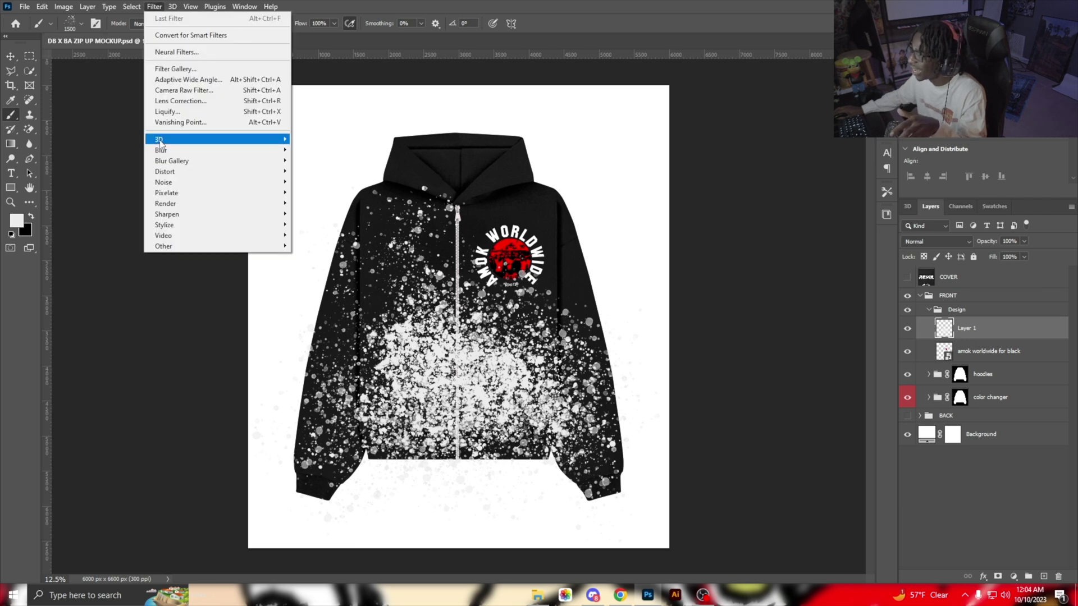
mouse_move(199, 151)
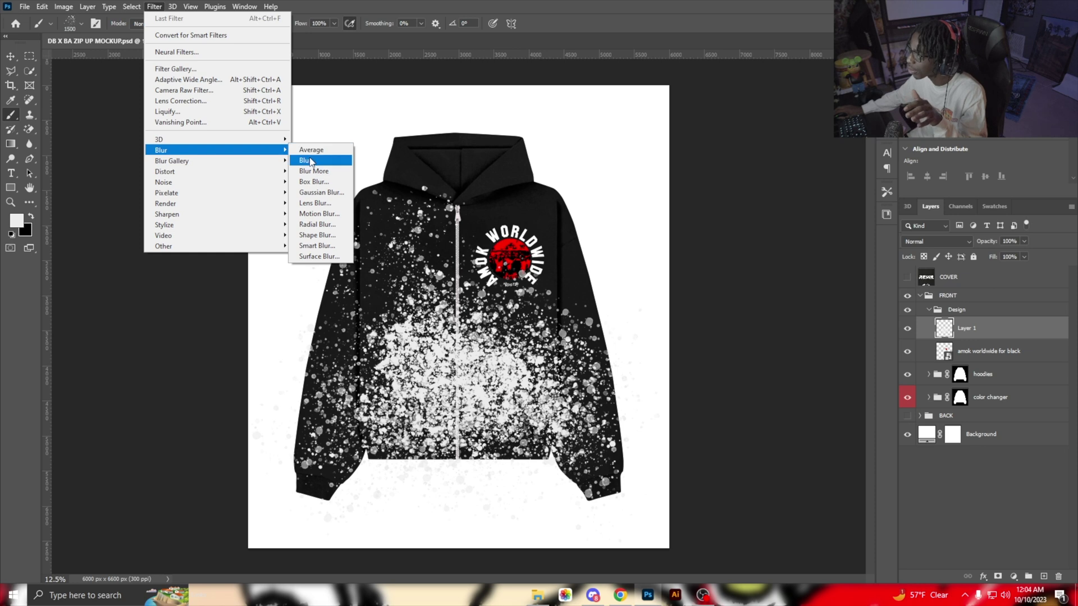
left_click(319, 192)
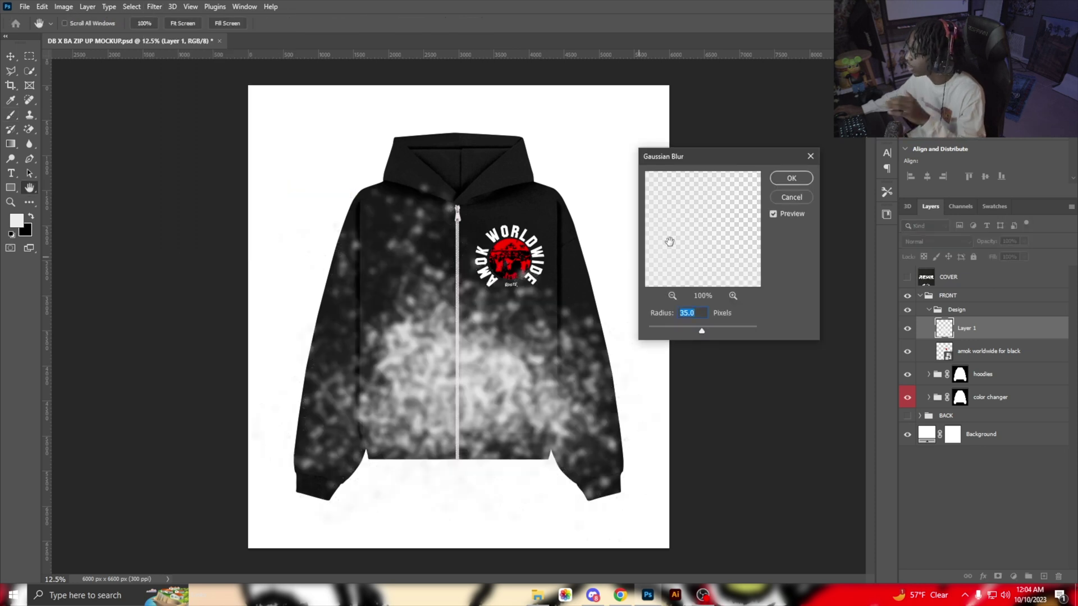
type("190")
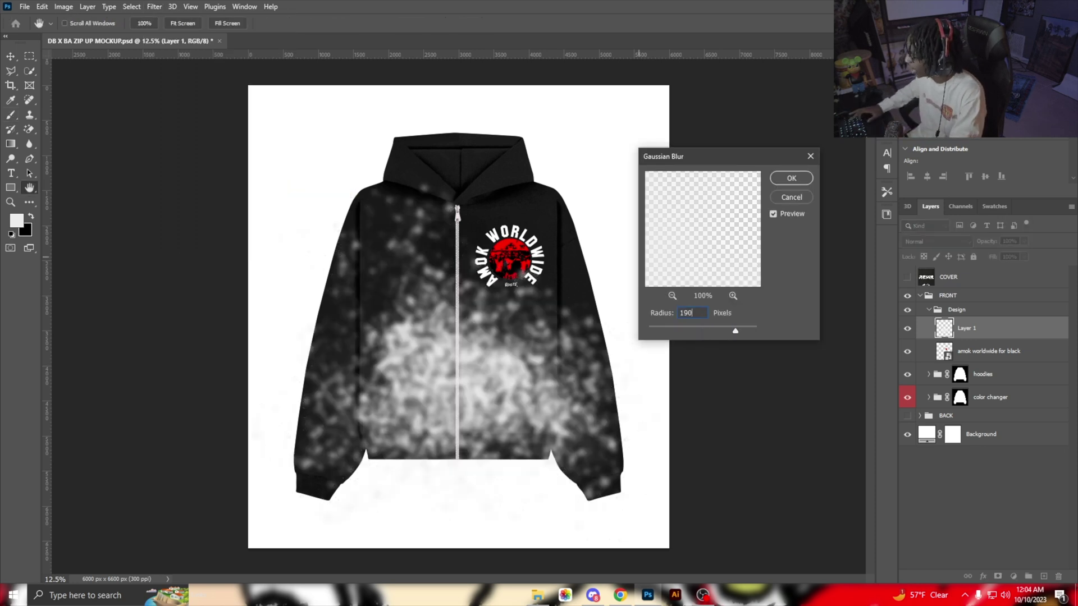
key("Return")
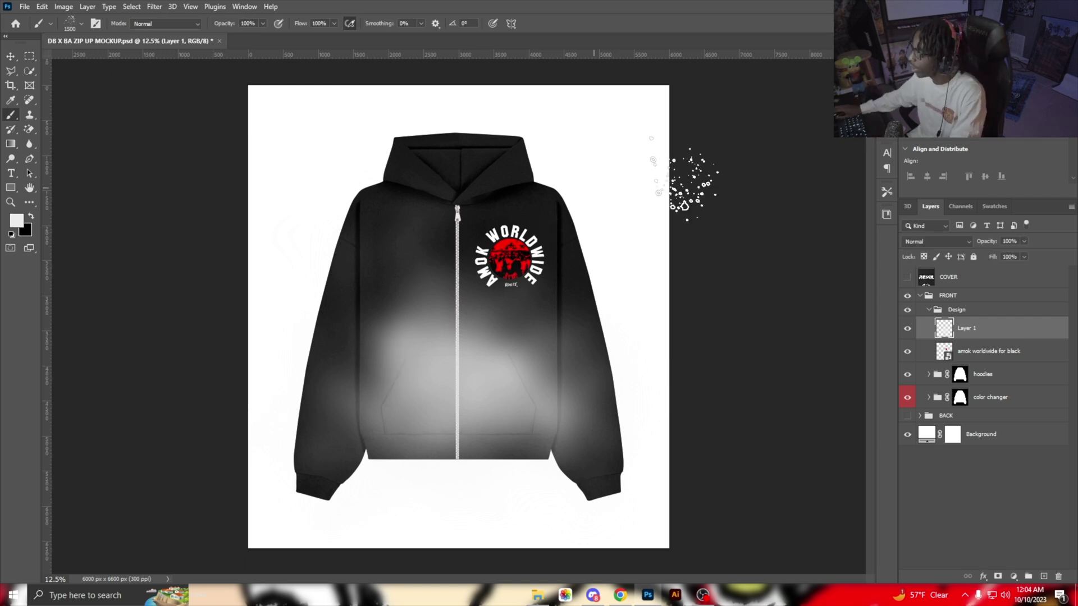
left_click(949, 243)
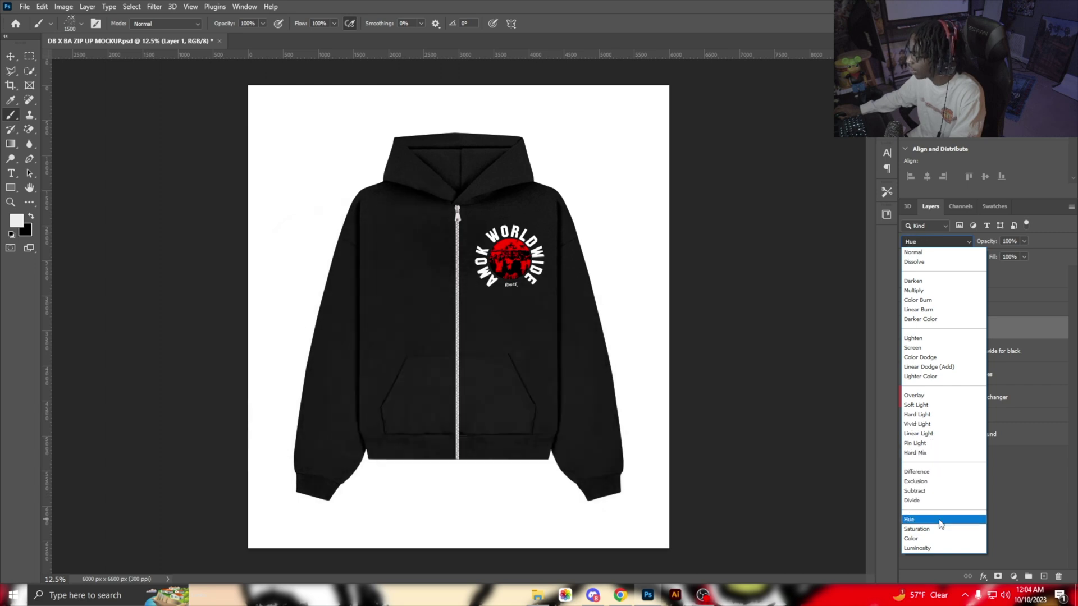
key("Escape")
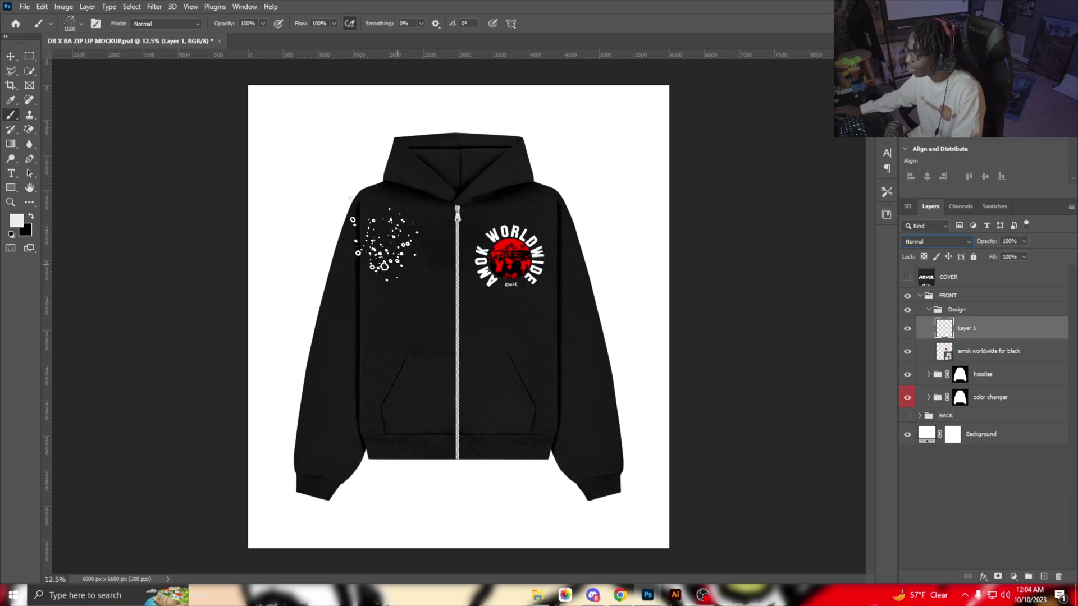
Paint sparser light grey spatter over the hoodie's body and chest, reducing the brush to 1300 px.
mouse_move(345, 415)
left_mouse_down()
mouse_move(443, 393)
mouse_move(487, 401)
left_mouse_up()
mouse_move(536, 270)
left_mouse_down()
mouse_move(522, 281)
mouse_move(443, 236)
left_mouse_up()
key("bracketleft")
key("bracketleft")
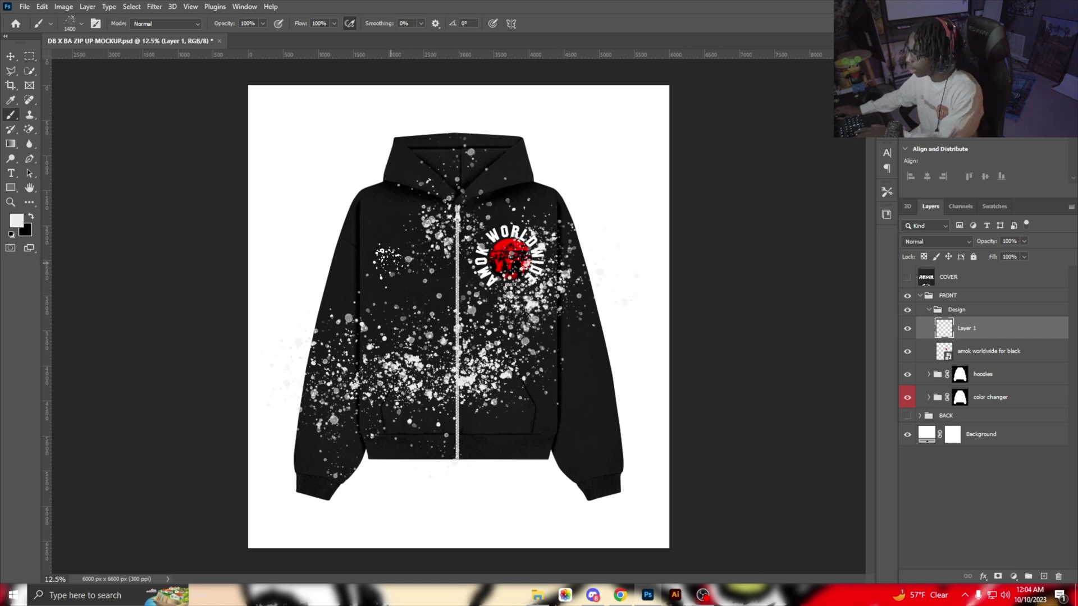
left_click_drag(357, 272, 471, 207)
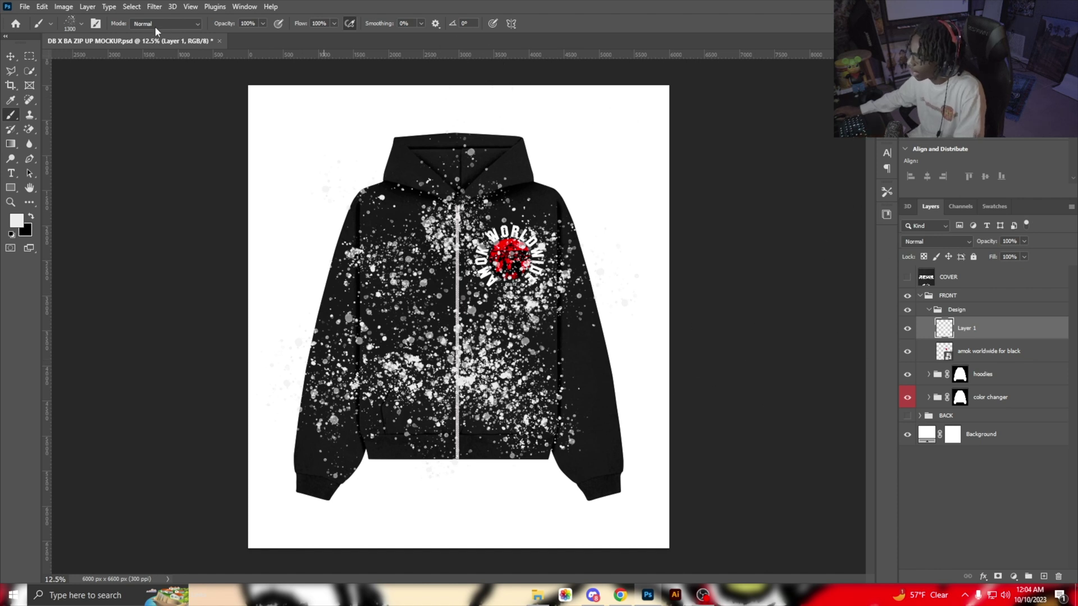
Blur the repainted spatter on Layer 1 with Gaussian Blur at a radius of 190 pixels.
left_click(153, 7)
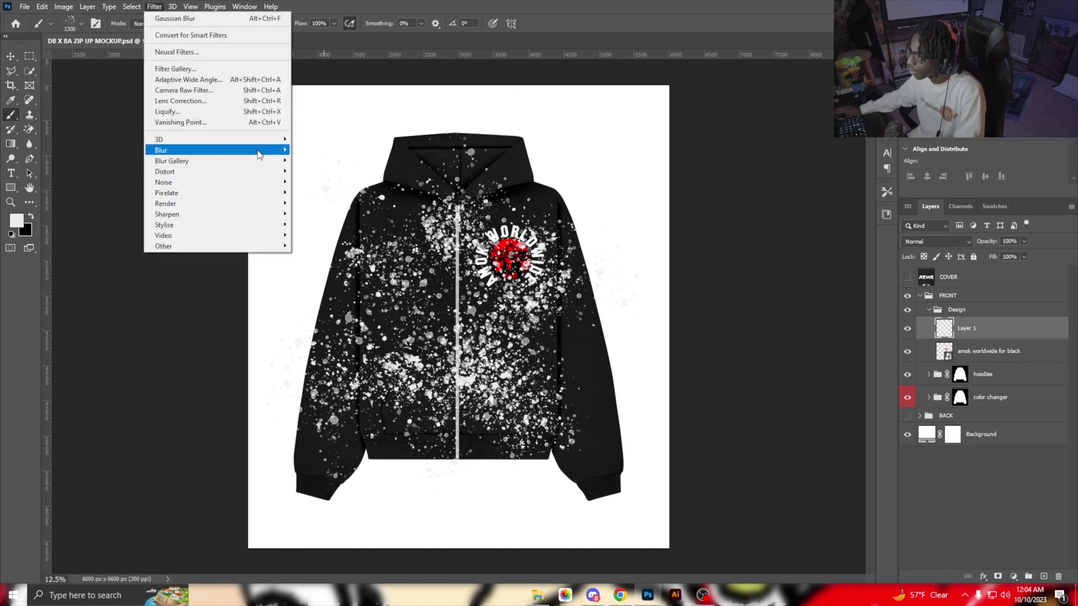
mouse_move(264, 155)
left_click(321, 192)
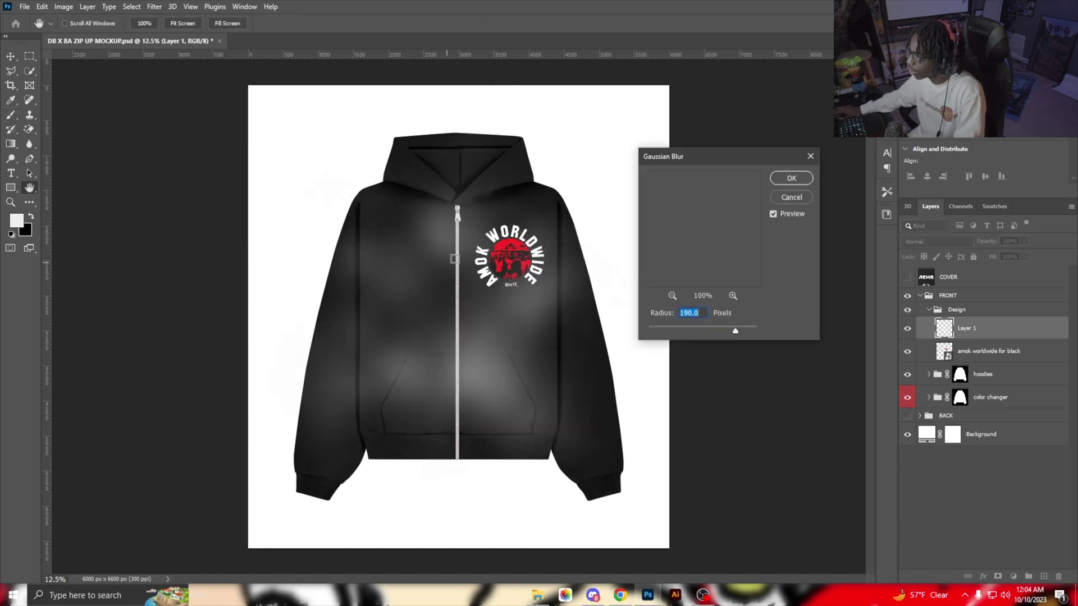
left_click(791, 178)
left_click(377, 332)
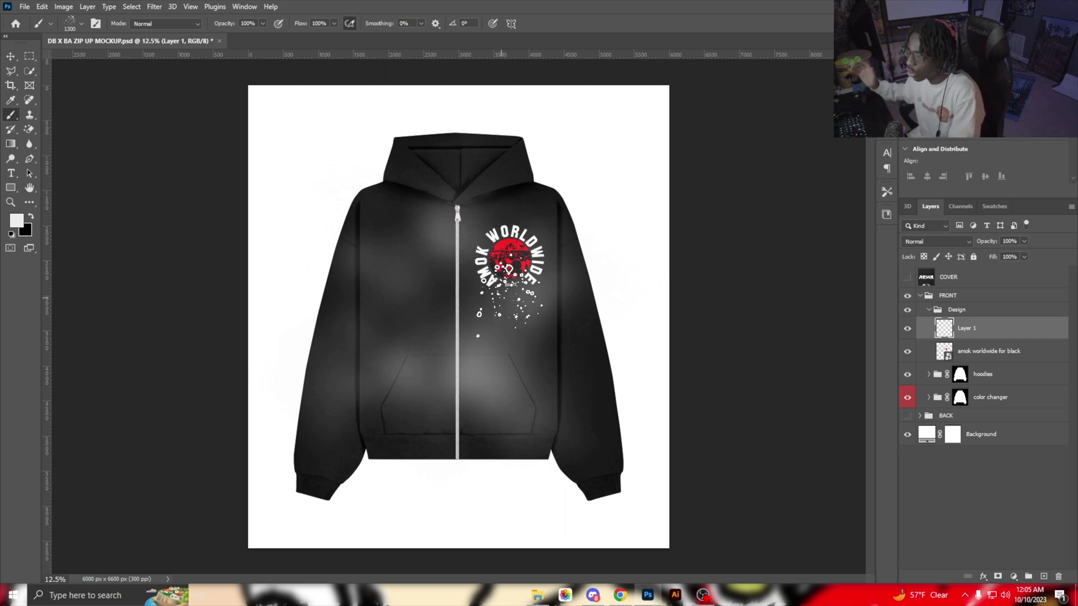
Look through the Special Effects Brushes and undo the blur and spatter strokes on Layer 1.
left_click(72, 25)
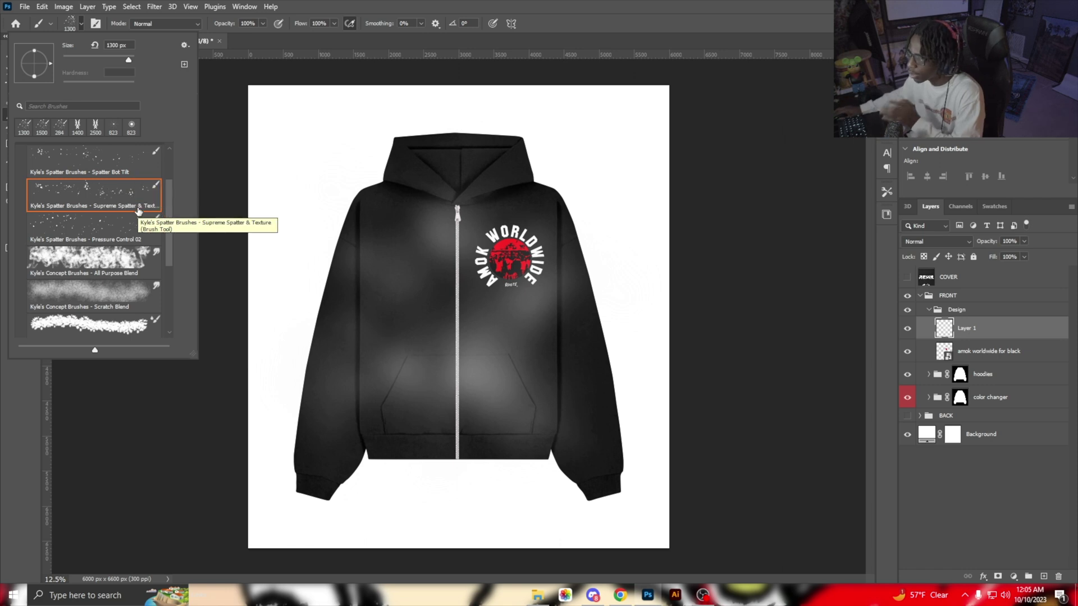
scroll(134, 209, "down", 2)
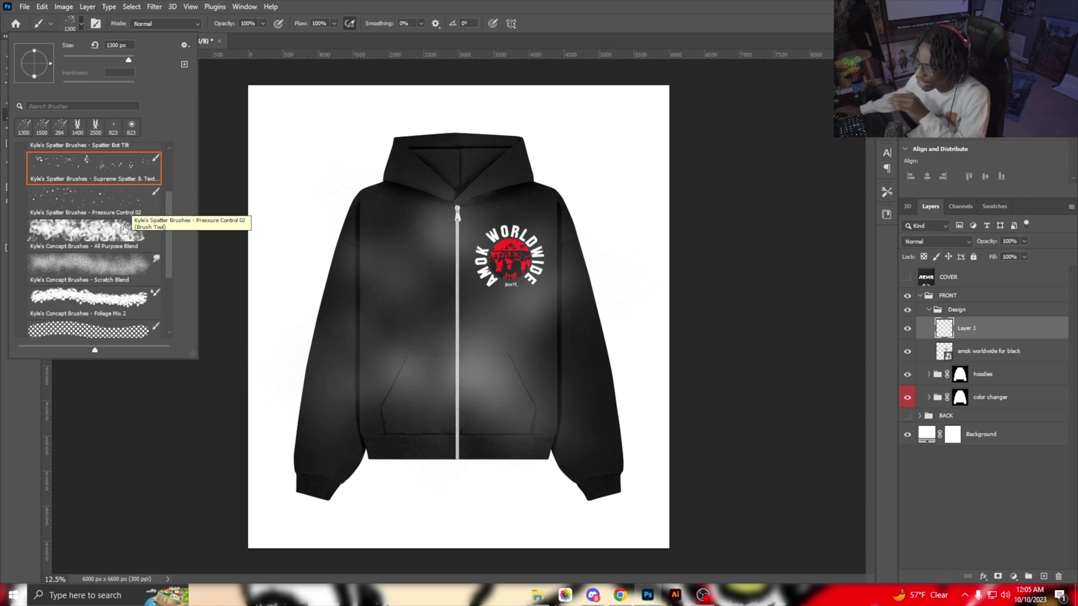
scroll(120, 230, "up", 3)
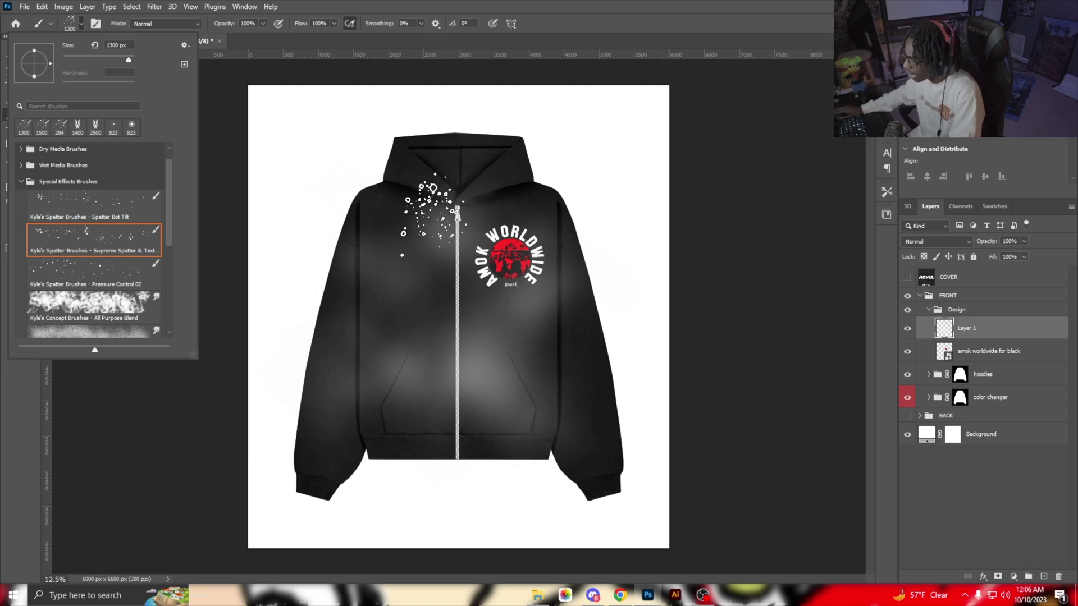
left_click(428, 199)
key("ctrl+z")
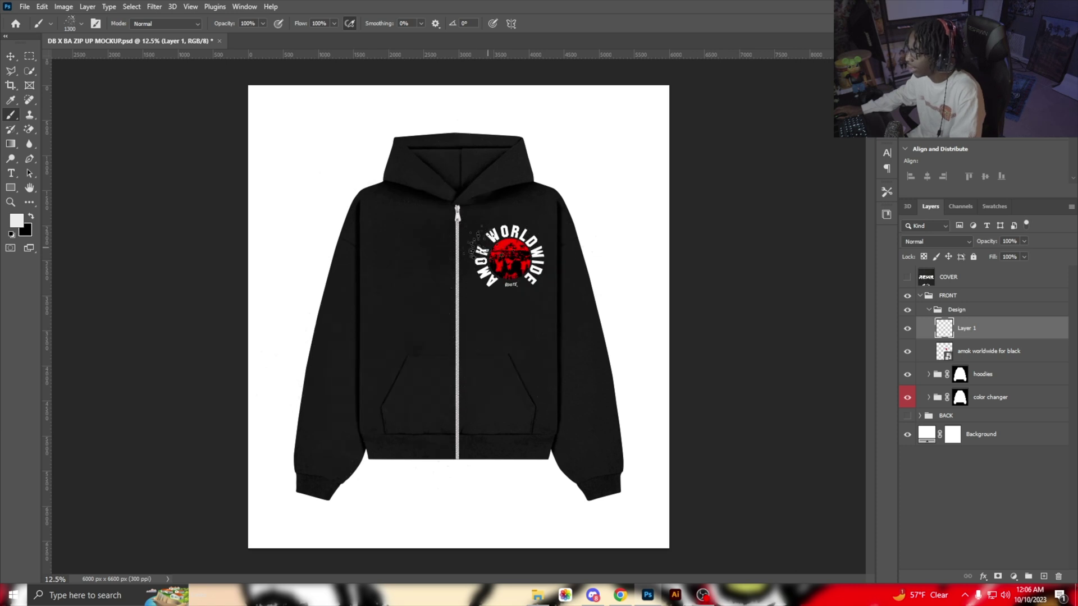
Choose the Soft Round brush from the General Brushes for the Brush tool and test it with a dab beside the hood.
key("v")
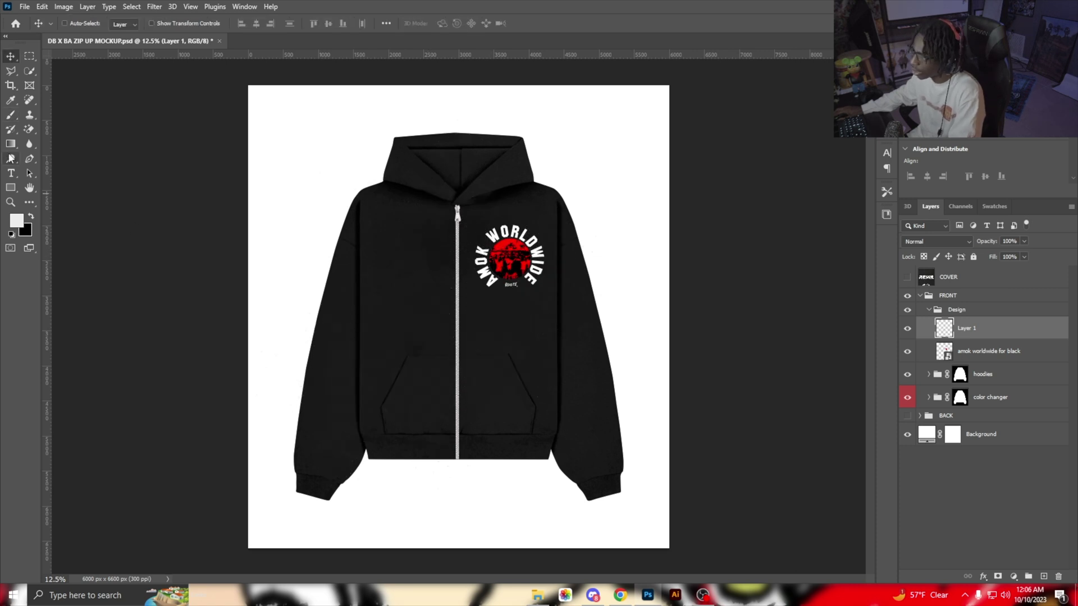
left_click(12, 116)
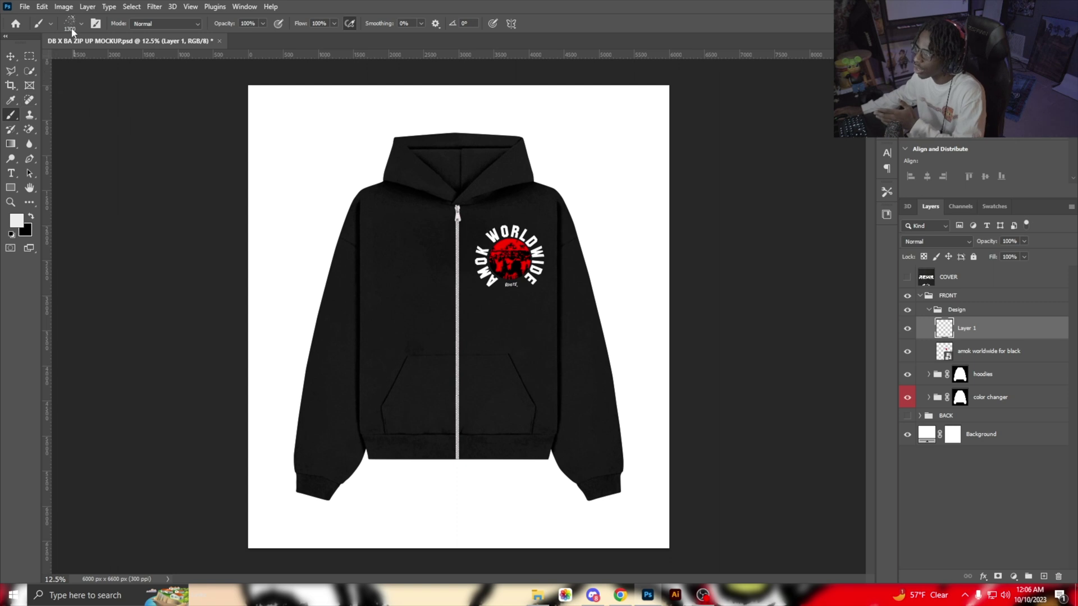
right_click(62, 71)
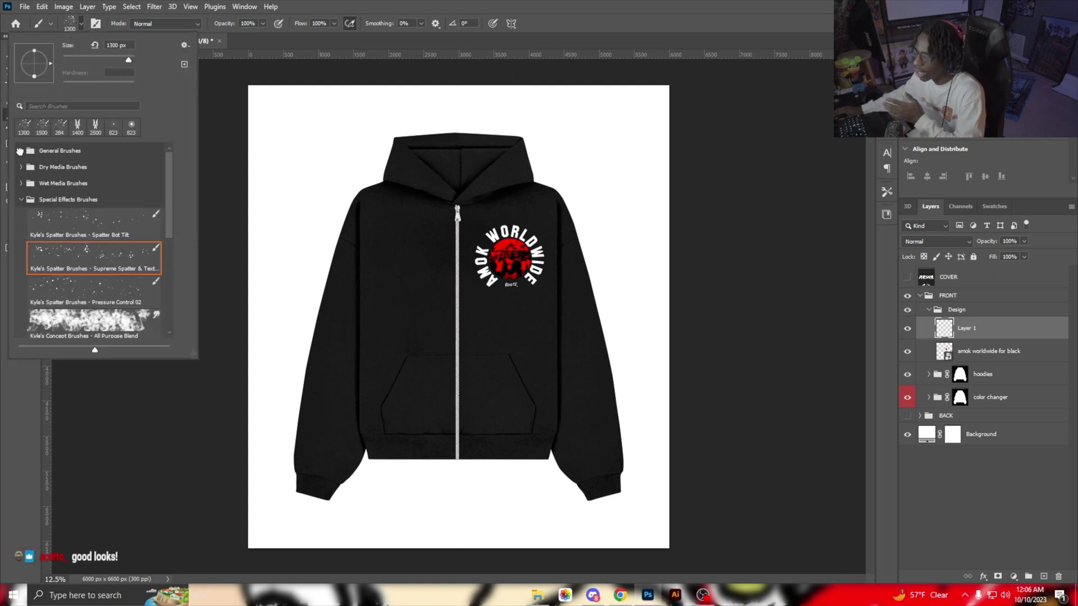
left_click(20, 151)
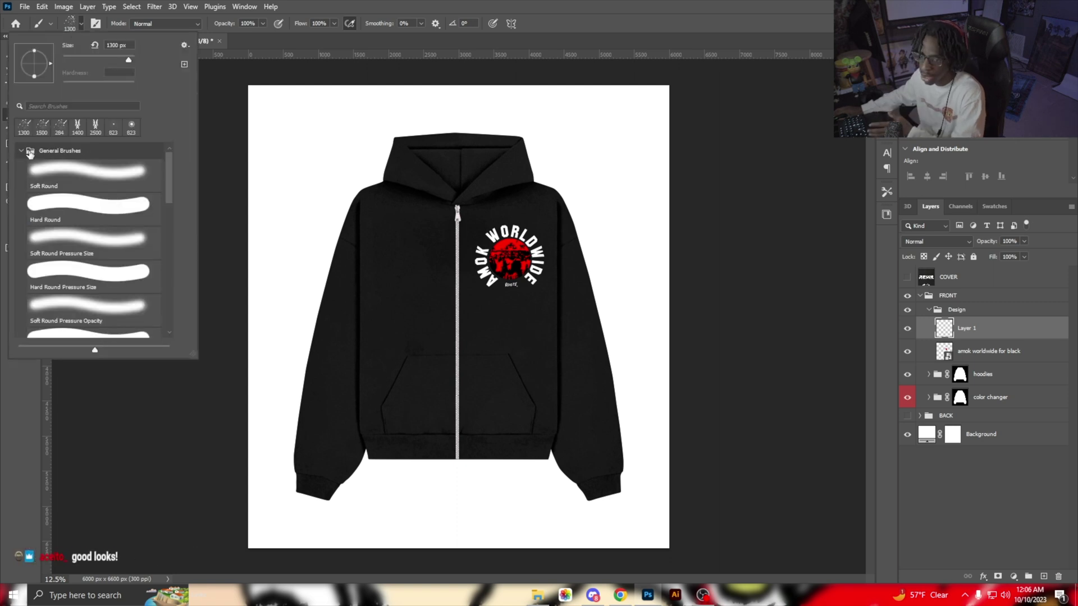
left_click(87, 178)
left_click(292, 128)
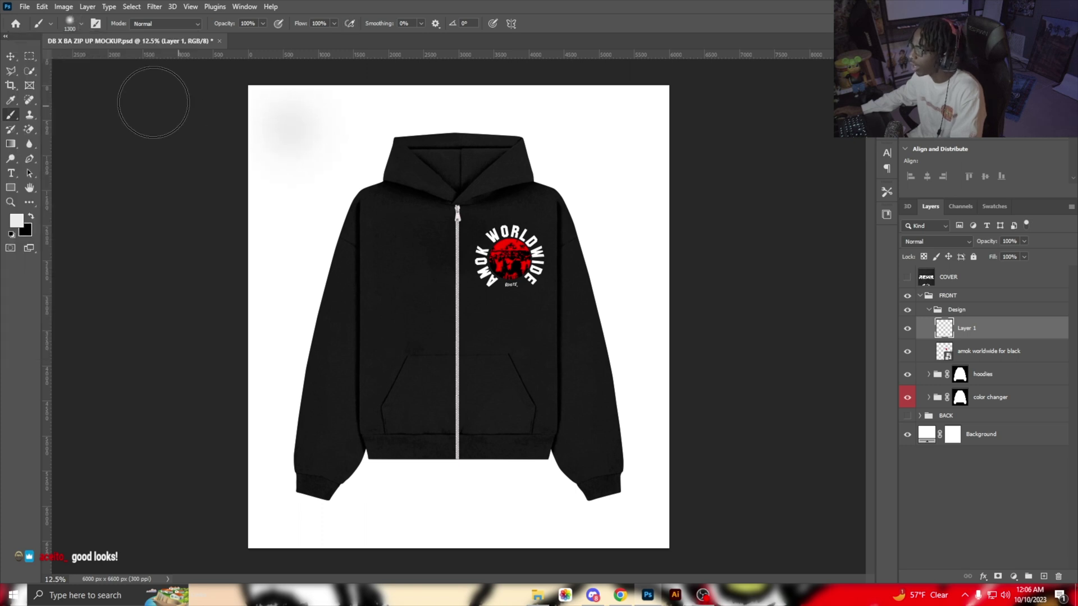
Set the foreground color to pure white (#ffffff).
left_click(17, 220)
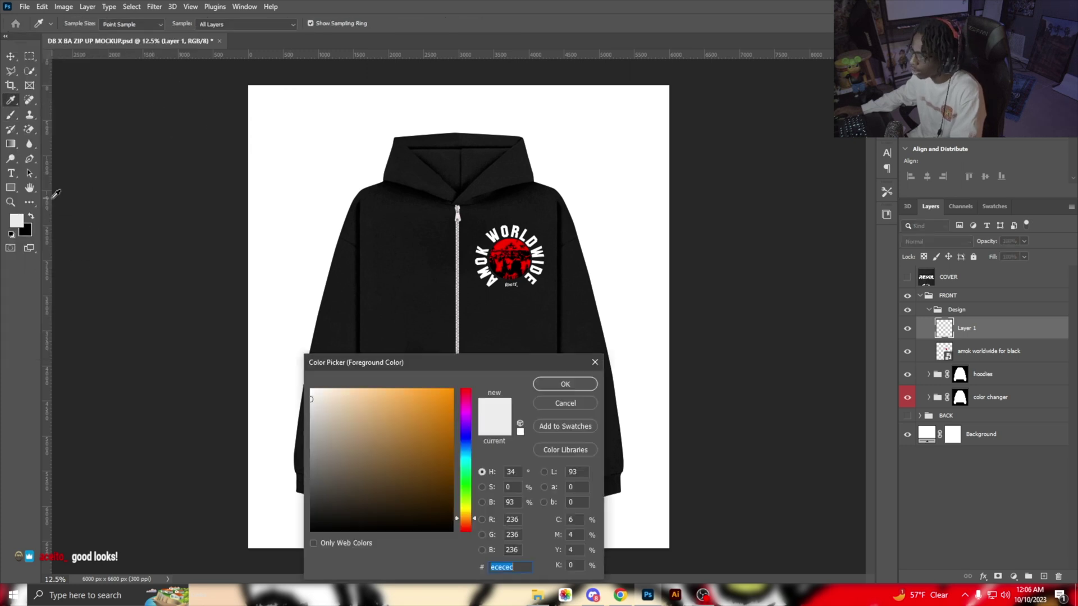
left_click_drag(312, 399, 307, 388)
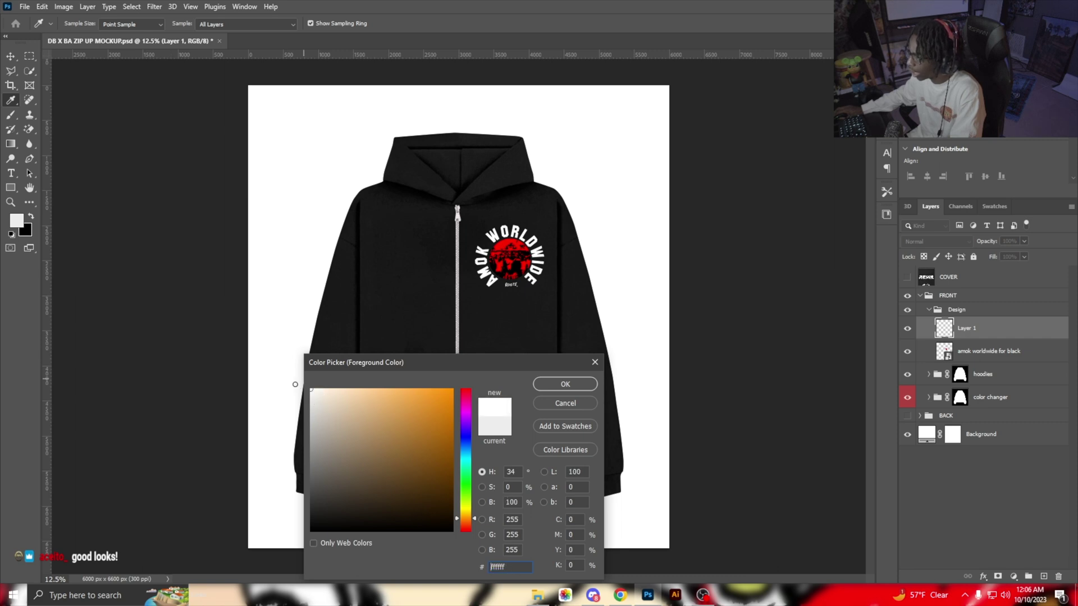
left_click(565, 384)
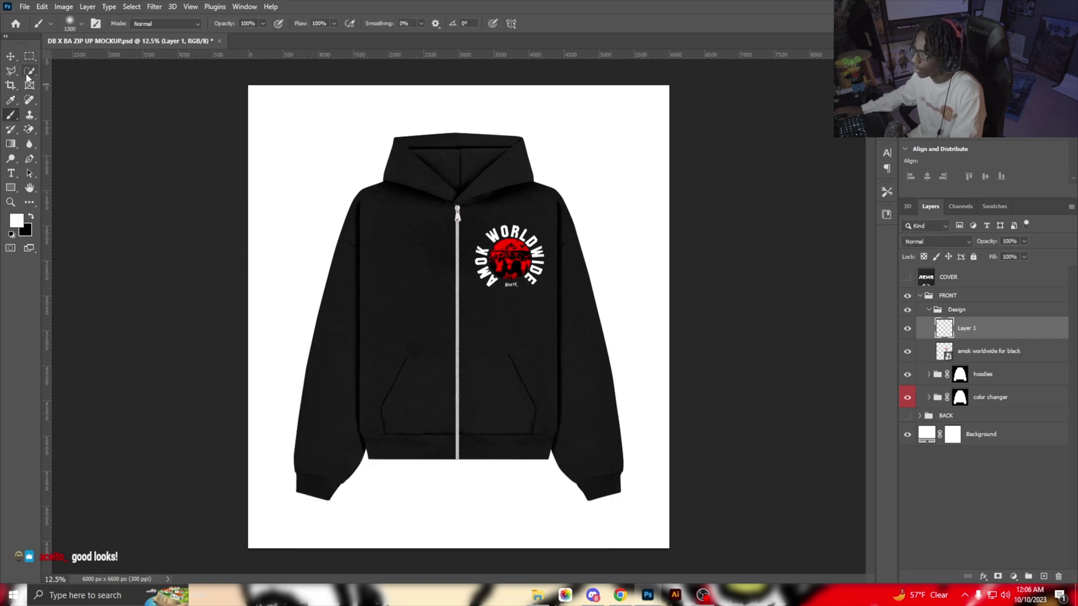
Set the Brush tool's opacity to 11%.
left_click(73, 24)
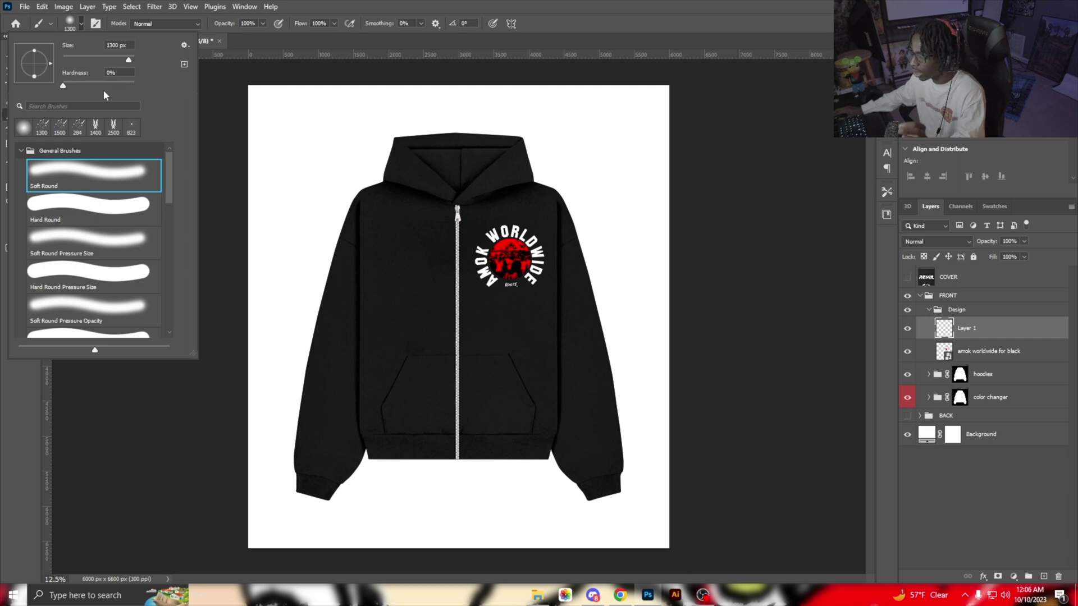
left_click(207, 22)
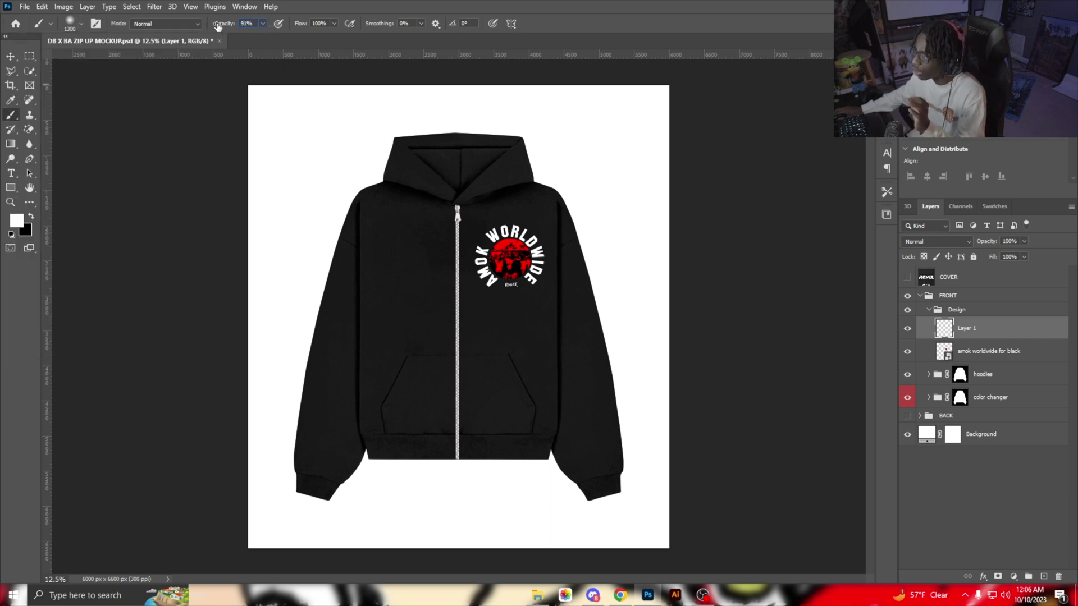
left_click_drag(218, 27, 174, 28)
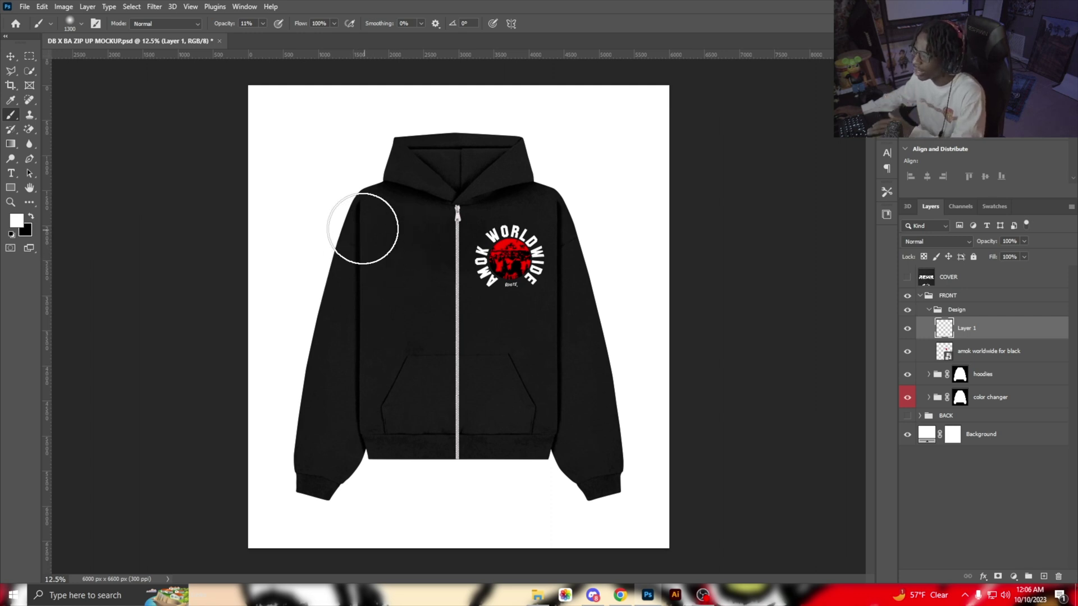
Brush soft white over the hood, chest and upper sleeves on Layer 1 and preview other blend modes for it.
mouse_move(363, 221)
left_mouse_down()
mouse_move(483, 231)
mouse_move(370, 286)
mouse_move(445, 232)
mouse_move(410, 221)
mouse_move(531, 227)
mouse_move(354, 262)
mouse_move(362, 253)
mouse_move(559, 257)
mouse_move(441, 254)
mouse_move(399, 208)
mouse_move(449, 169)
mouse_move(534, 172)
mouse_move(367, 153)
mouse_move(555, 165)
mouse_move(502, 260)
mouse_move(344, 256)
mouse_move(589, 254)
mouse_move(340, 249)
mouse_move(625, 222)
mouse_move(552, 282)
mouse_move(304, 242)
mouse_move(295, 229)
mouse_move(521, 246)
mouse_move(587, 264)
mouse_move(574, 226)
mouse_move(415, 153)
mouse_move(408, 178)
mouse_move(500, 258)
mouse_move(565, 206)
mouse_move(542, 173)
mouse_move(395, 185)
mouse_move(420, 205)
mouse_move(468, 206)
mouse_move(367, 197)
mouse_move(315, 221)
mouse_move(488, 308)
mouse_move(584, 291)
mouse_move(255, 281)
mouse_move(354, 311)
mouse_move(594, 295)
mouse_move(342, 286)
mouse_move(425, 305)
mouse_move(271, 268)
mouse_move(331, 247)
mouse_move(363, 178)
left_mouse_up()
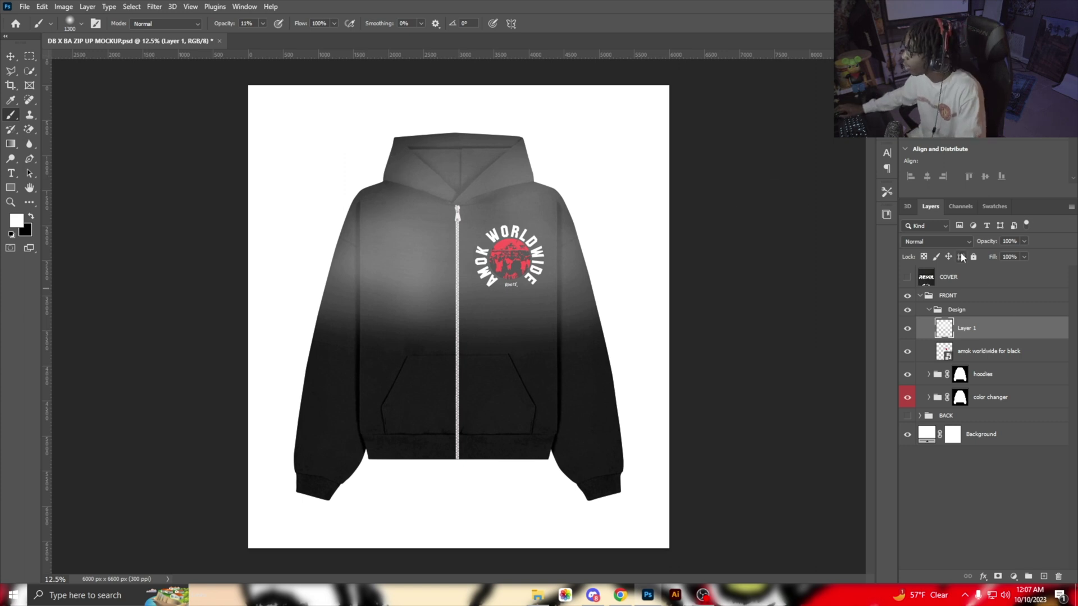
left_click(936, 241)
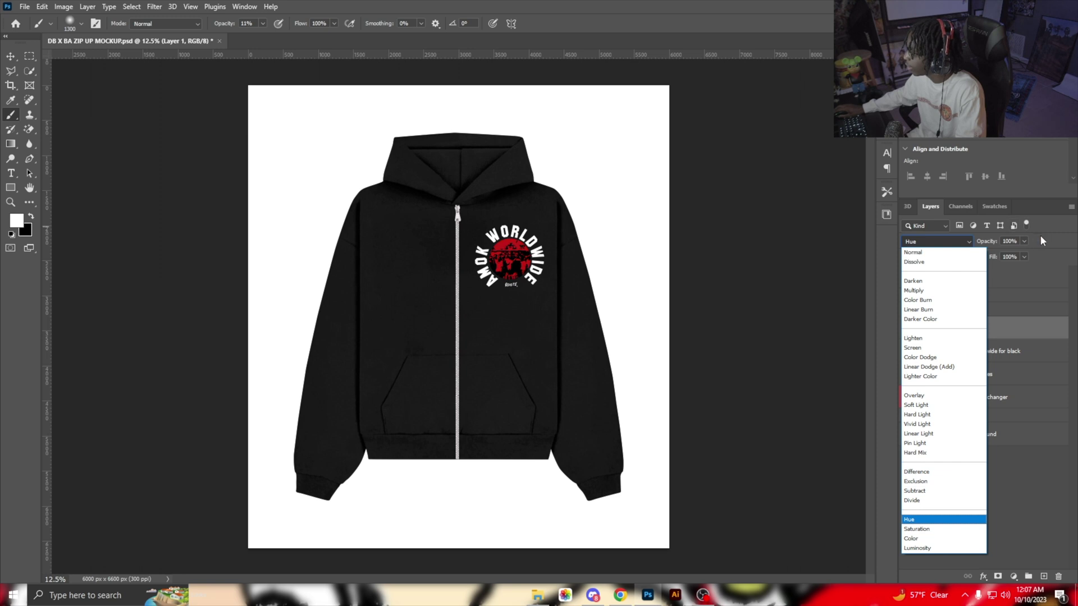
key("Escape")
Move Layer 1 below the amok worldwide for black layer and set its opacity to 63%.
left_click_drag(984, 242, 977, 244)
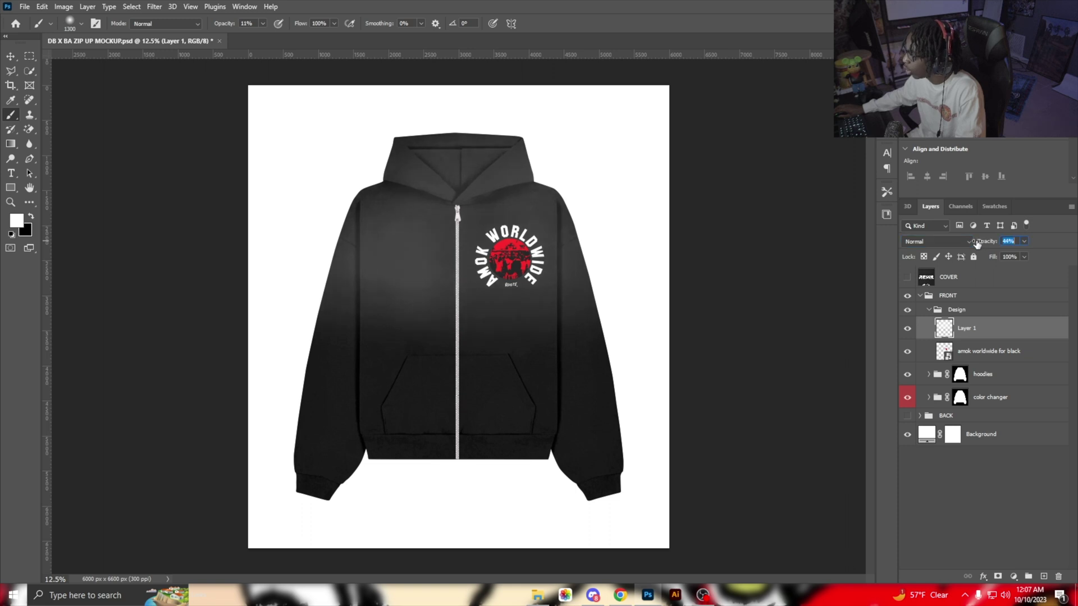
left_click_drag(970, 337, 969, 362)
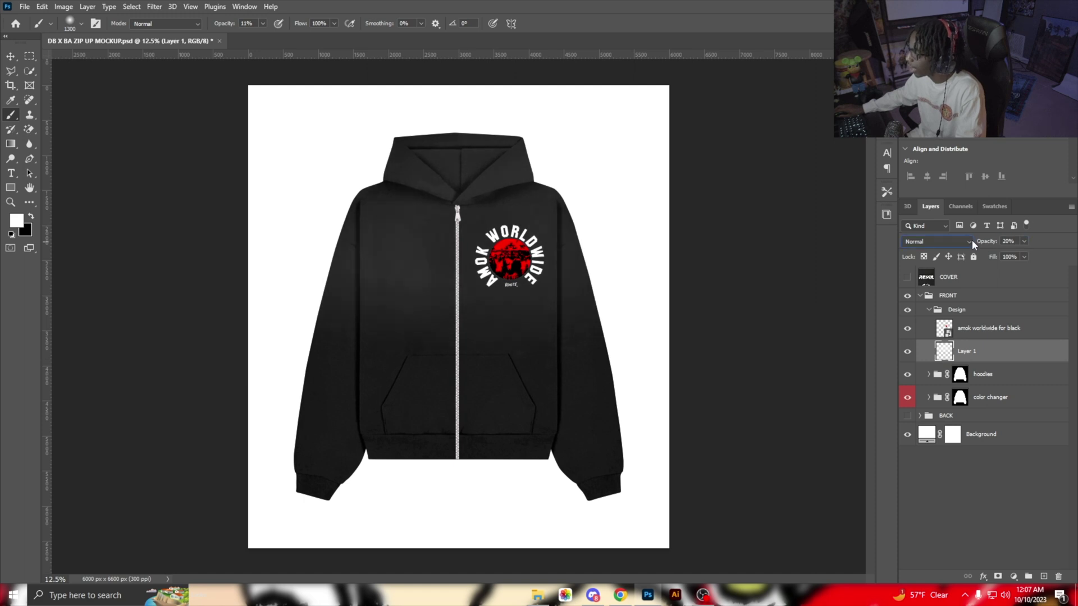
left_click_drag(971, 240, 994, 247)
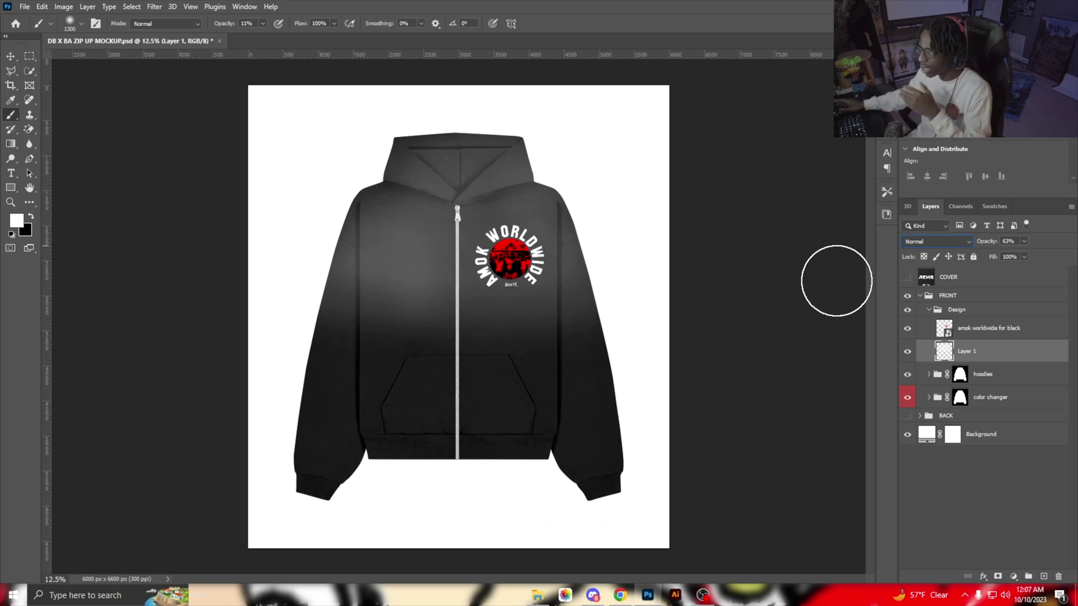
left_click(975, 335)
left_click(967, 351)
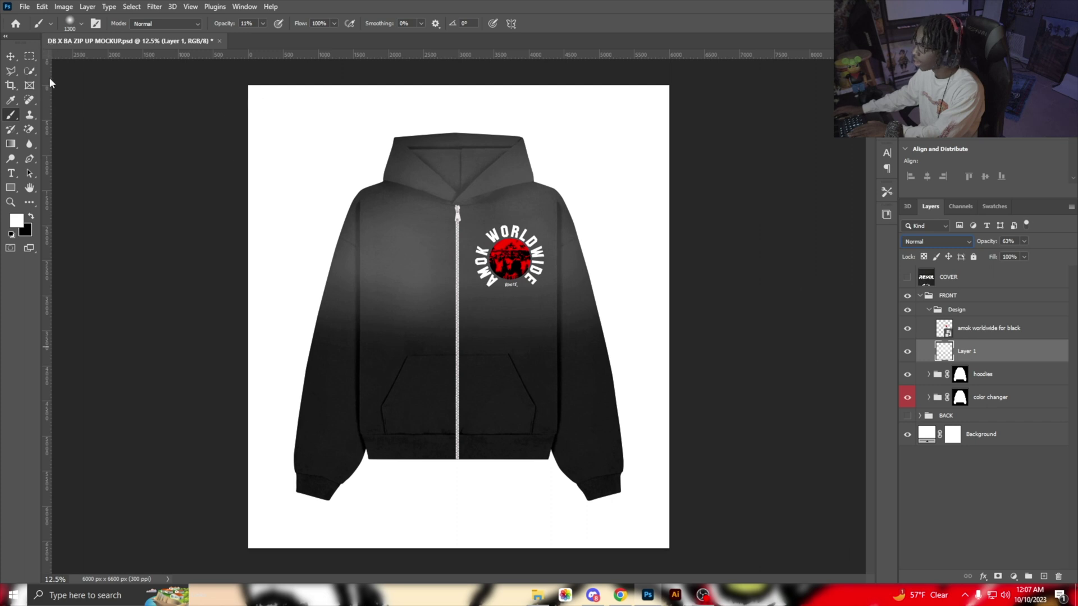
Delete the painted Layer 1 and add a new empty layer above the AMOK artwork.
left_click(11, 57)
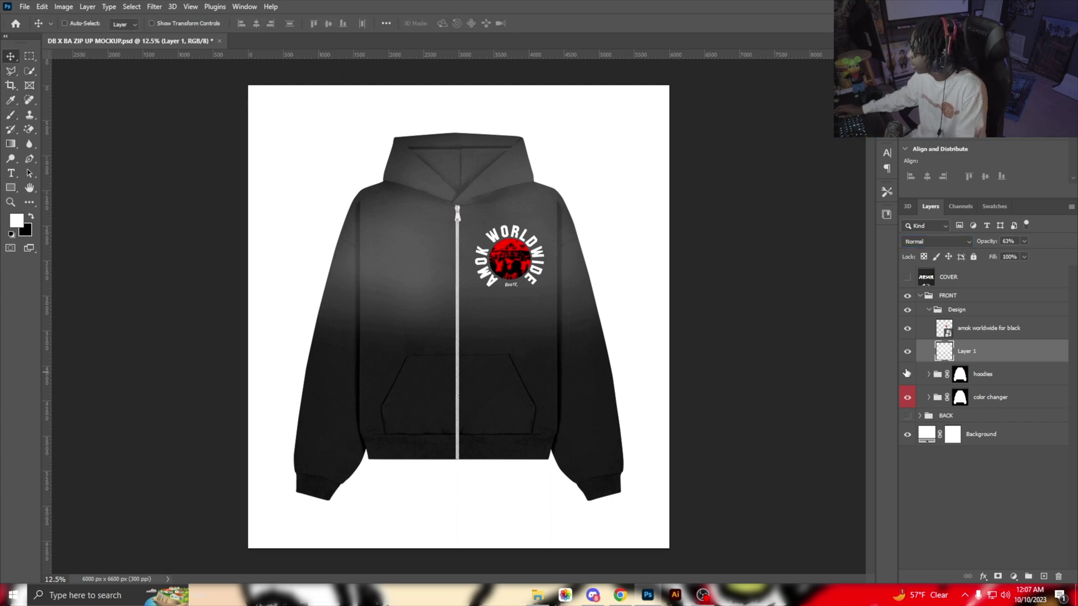
key("Delete")
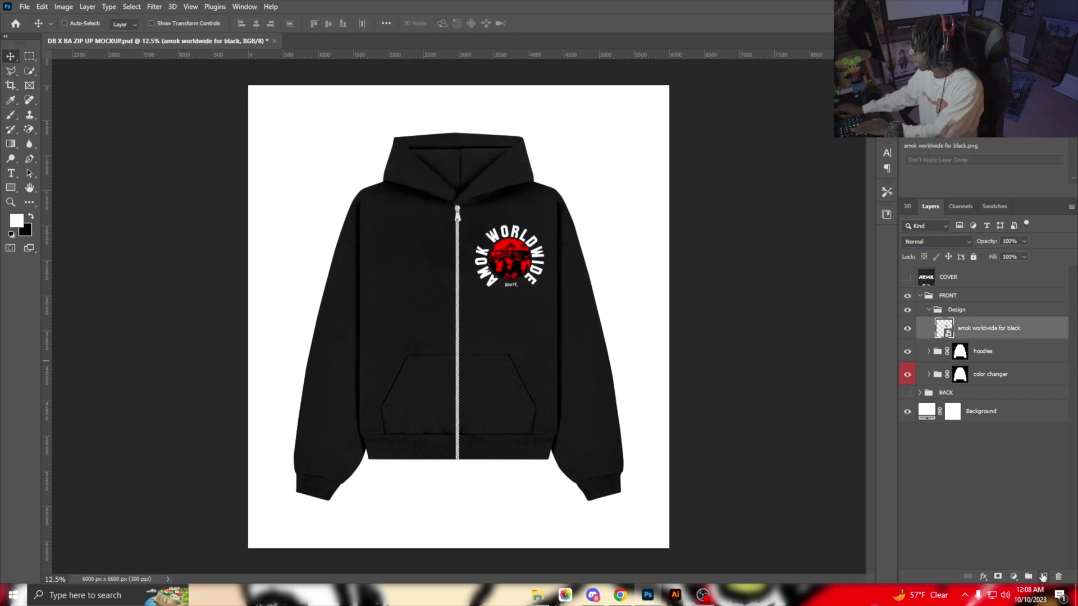
left_click(1042, 576)
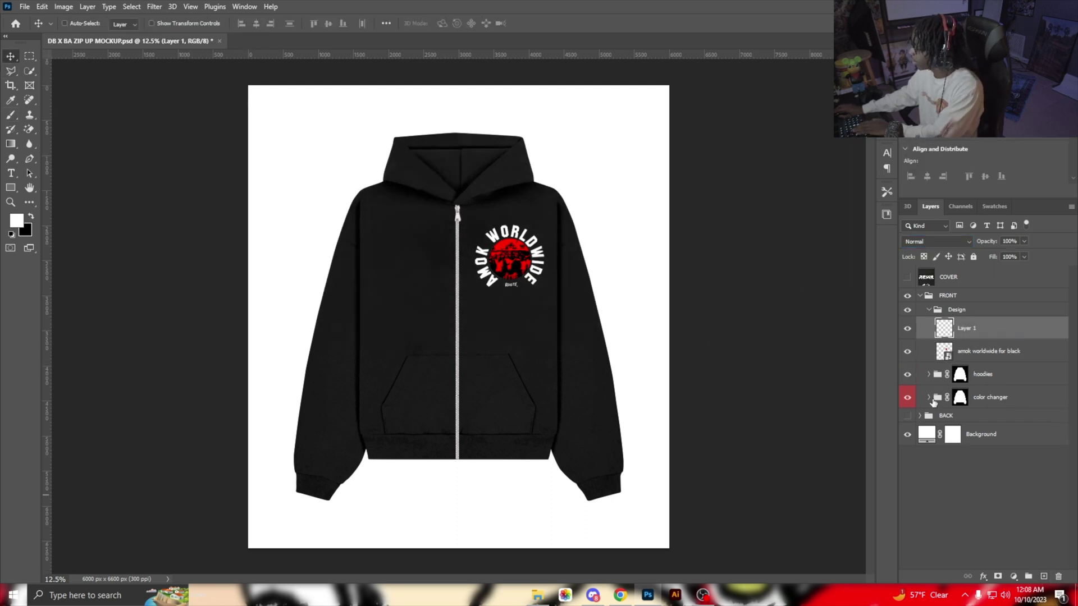
Try diagonal soft white brush strokes across the lower body and pocket of the hoodie, and undo them.
left_click(12, 115)
left_click_drag(445, 413, 337, 343)
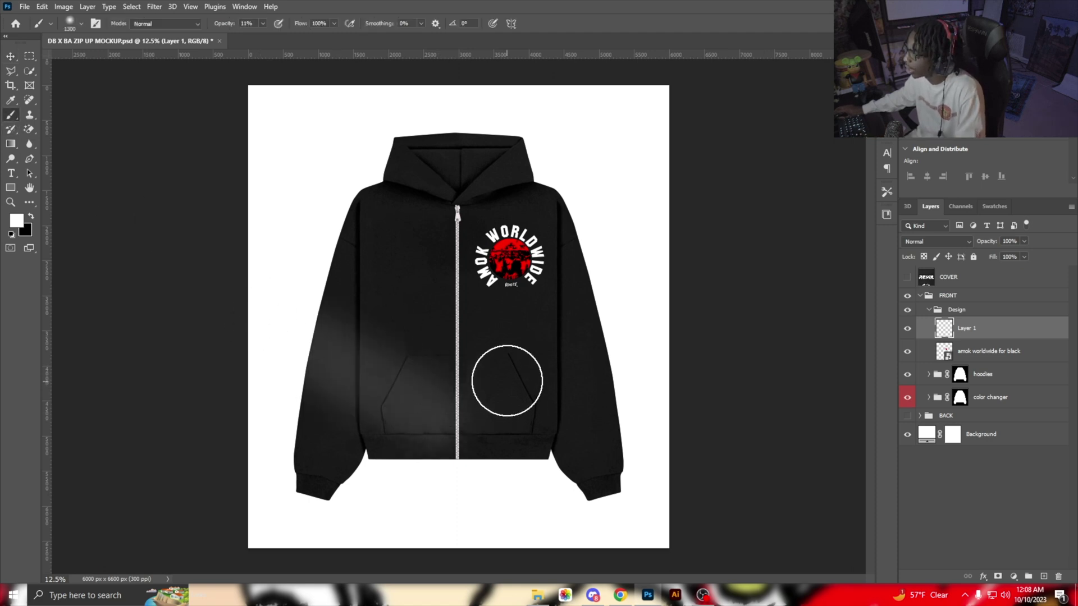
left_click_drag(507, 381, 381, 292)
key("ctrl+z")
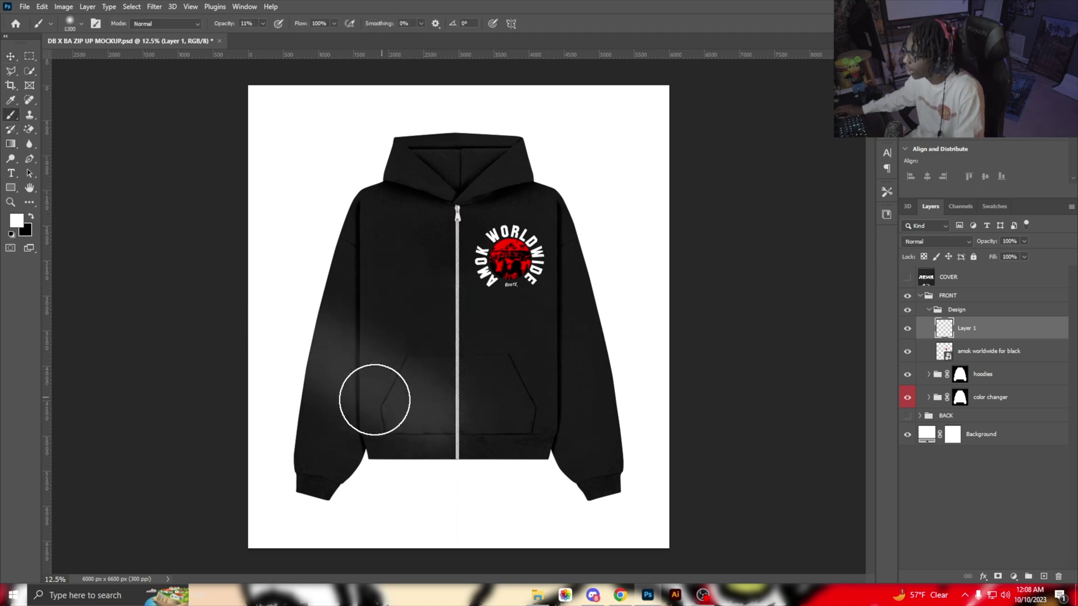
key("ctrl+z")
Reduce the brush size to 1000 px and try diagonal white strokes from the lower sleeve across the pocket and torso.
key("bracketleft")
key("bracketleft")
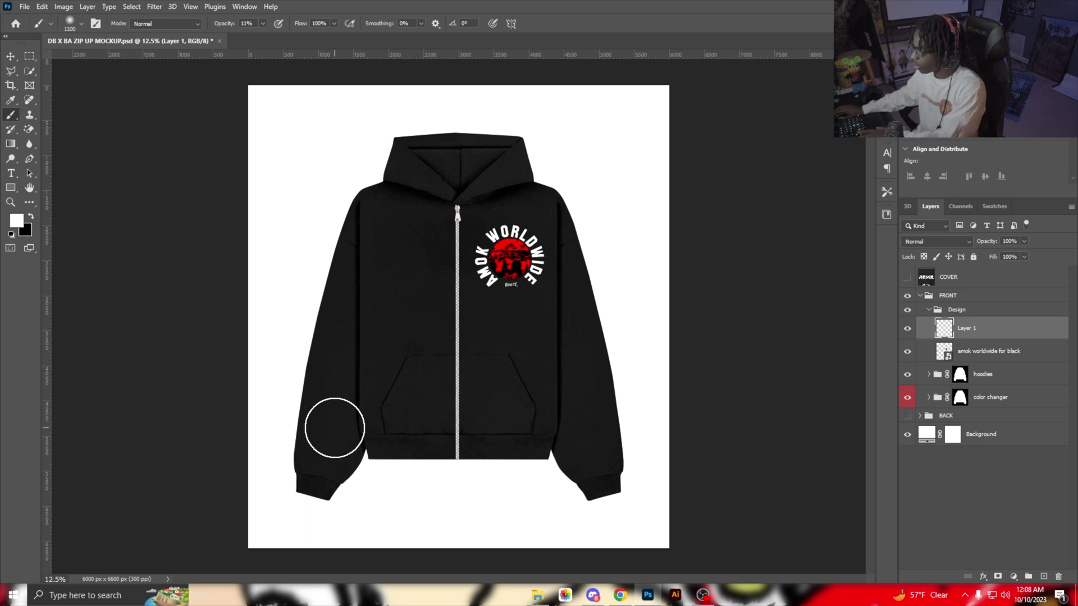
key("bracketleft")
mouse_move(334, 427)
left_mouse_down()
mouse_move(419, 384)
mouse_move(494, 384)
mouse_move(448, 319)
mouse_move(360, 278)
mouse_move(438, 240)
left_mouse_up()
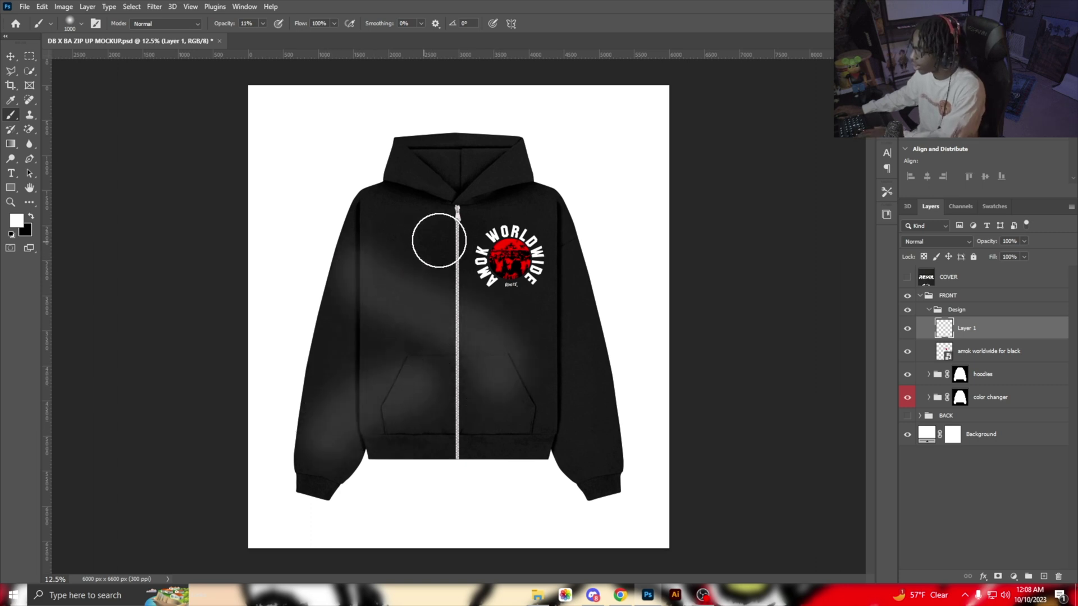
key("ctrl+z")
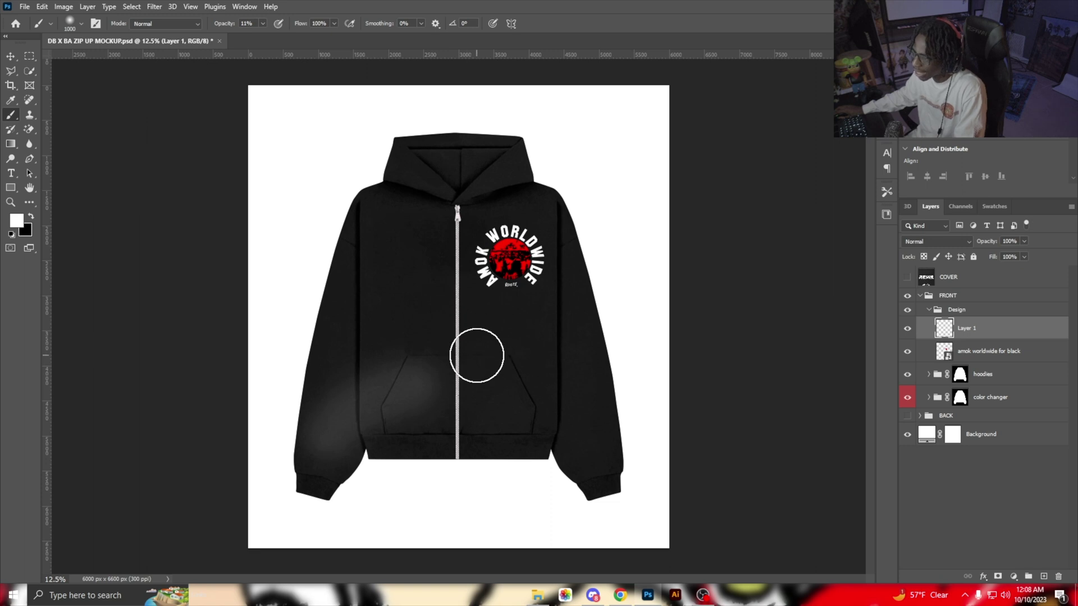
left_click_drag(493, 377, 379, 340)
key("ctrl+z")
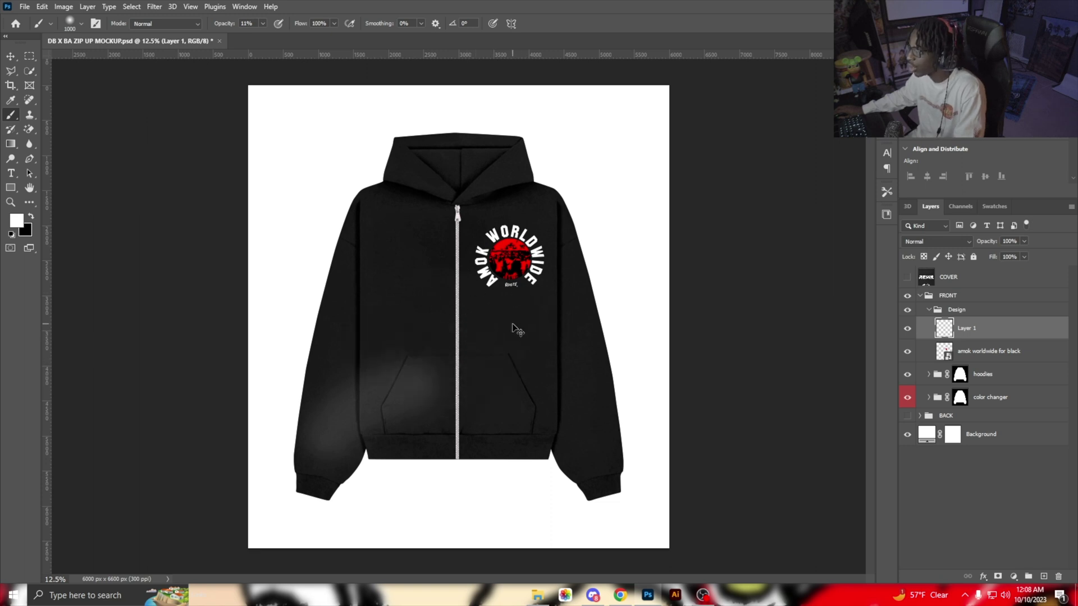
key("ctrl+z")
Try long diagonal white fades from the lower sleeve below the artwork up to the opposite chest, and undo them.
mouse_move(582, 447)
left_mouse_down()
mouse_move(383, 416)
mouse_move(367, 392)
mouse_move(488, 366)
mouse_move(574, 404)
mouse_move(385, 281)
mouse_move(404, 228)
left_mouse_up()
key("ctrl+z")
left_click_drag(548, 325, 387, 235)
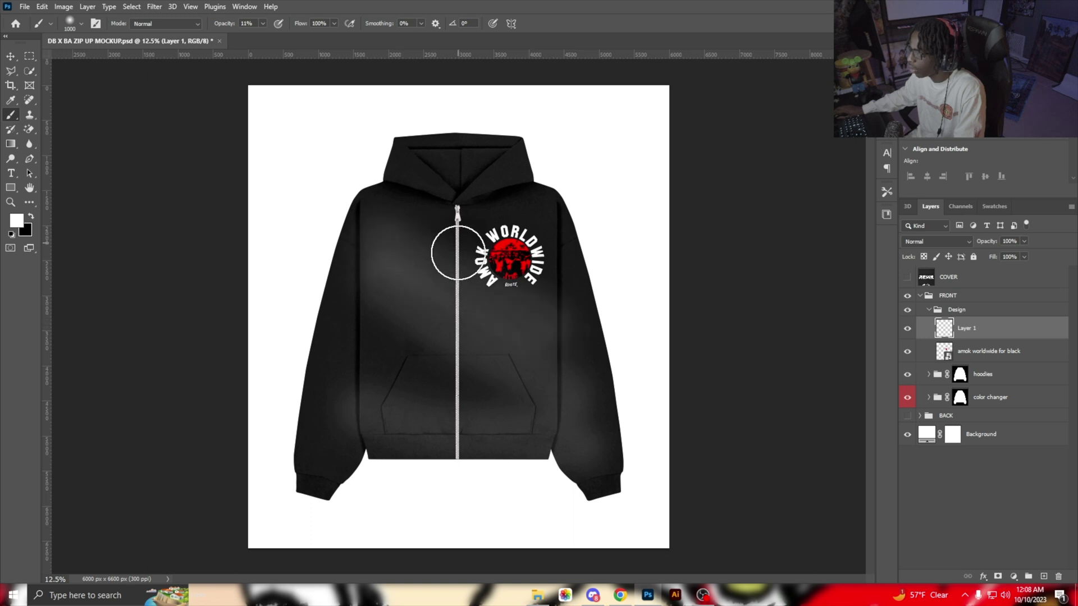
key("ctrl+z")
key("ctrl+z")
key("ctrl+z")
Try soft white patches over the pocket, chest and sleeves on Layer 1, and undo them.
left_click(400, 384)
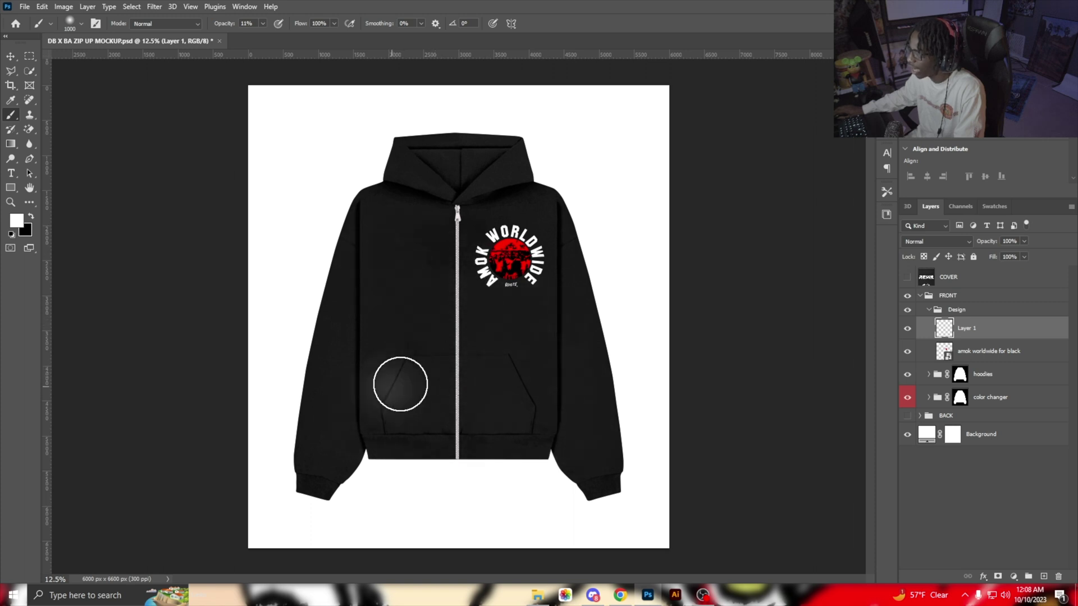
mouse_move(400, 383)
left_mouse_down()
mouse_move(411, 351)
mouse_move(487, 350)
mouse_move(483, 295)
mouse_move(532, 319)
mouse_move(489, 384)
mouse_move(449, 400)
mouse_move(376, 347)
mouse_move(411, 377)
mouse_move(397, 377)
mouse_move(380, 325)
mouse_move(408, 279)
mouse_move(450, 265)
mouse_move(505, 365)
left_mouse_up()
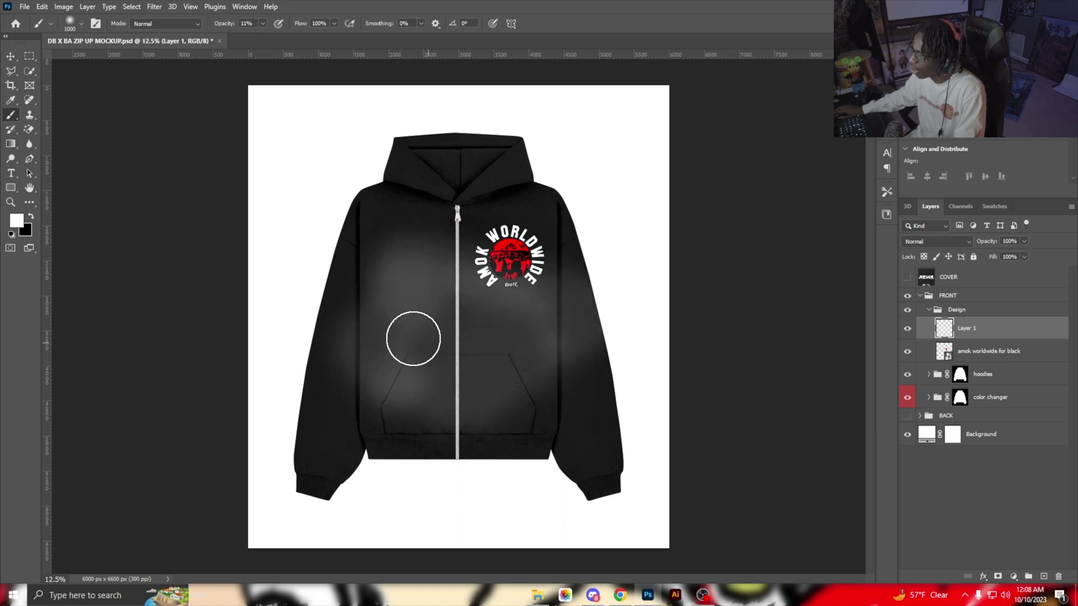
key("ctrl+z")
key("ctrl+z")
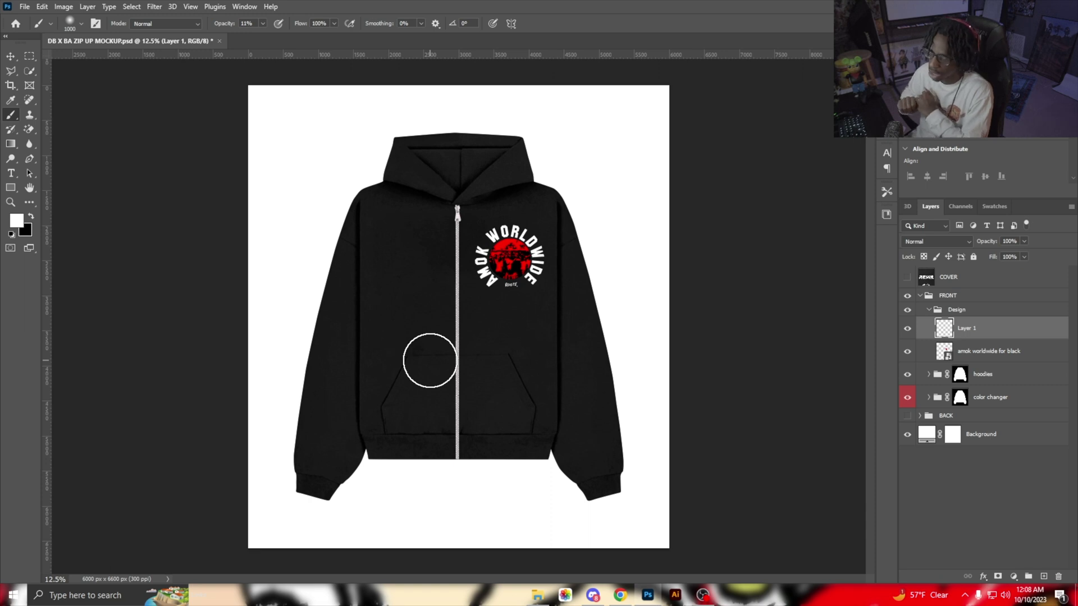
Enlarge the Soft Round brush to 3400 px.
key("bracketright")
key("bracketright")
key("bracketright")
key("bracketright")
key("bracketright")
key("bracketright")
key("bracketright")
key("bracketright")
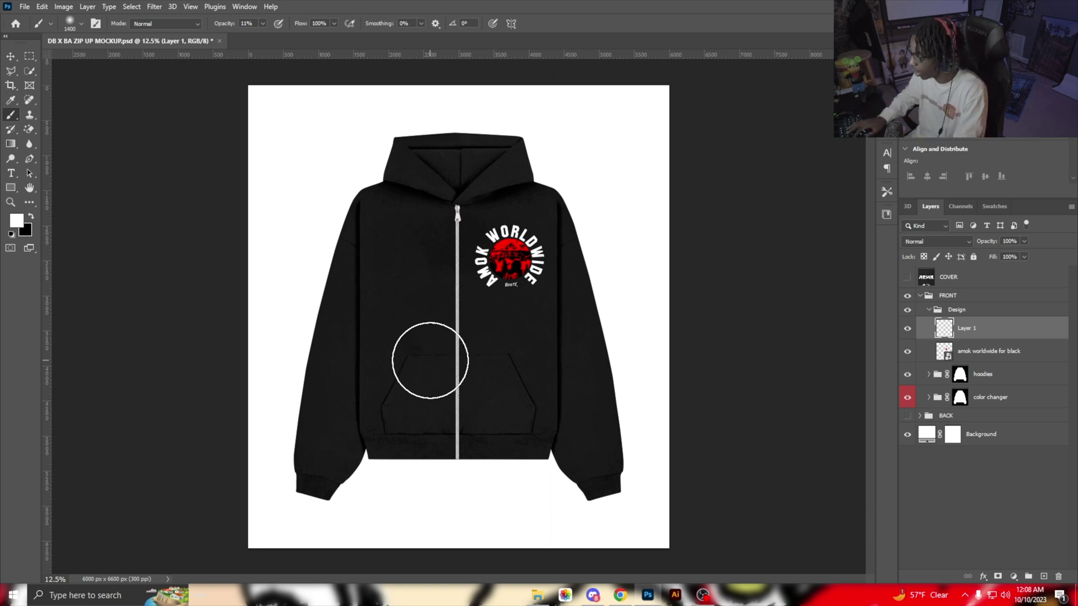
key("bracketright")
key("bracketright")
key("bracketright")
key("bracketright")
key("bracketright")
key("bracketright")
key("bracketright")
key("bracketright")
key("bracketright")
key("bracketright")
key("bracketright")
key("bracketright")
key("bracketright")
key("bracketright")
key("bracketright")
key("bracketright")
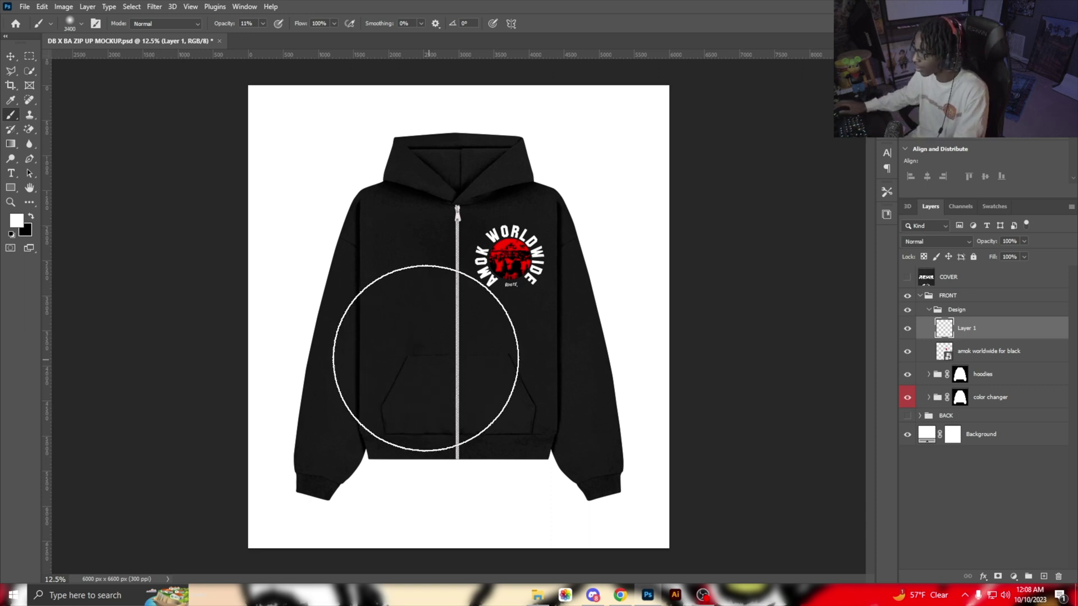
Brush wide soft white strokes across the torso, pocket and both sleeves on Layer 1.
mouse_move(303, 386)
left_mouse_down()
mouse_move(386, 351)
mouse_move(457, 417)
mouse_move(614, 396)
mouse_move(558, 428)
mouse_move(539, 485)
mouse_move(592, 278)
left_mouse_up()
key("ctrl+z")
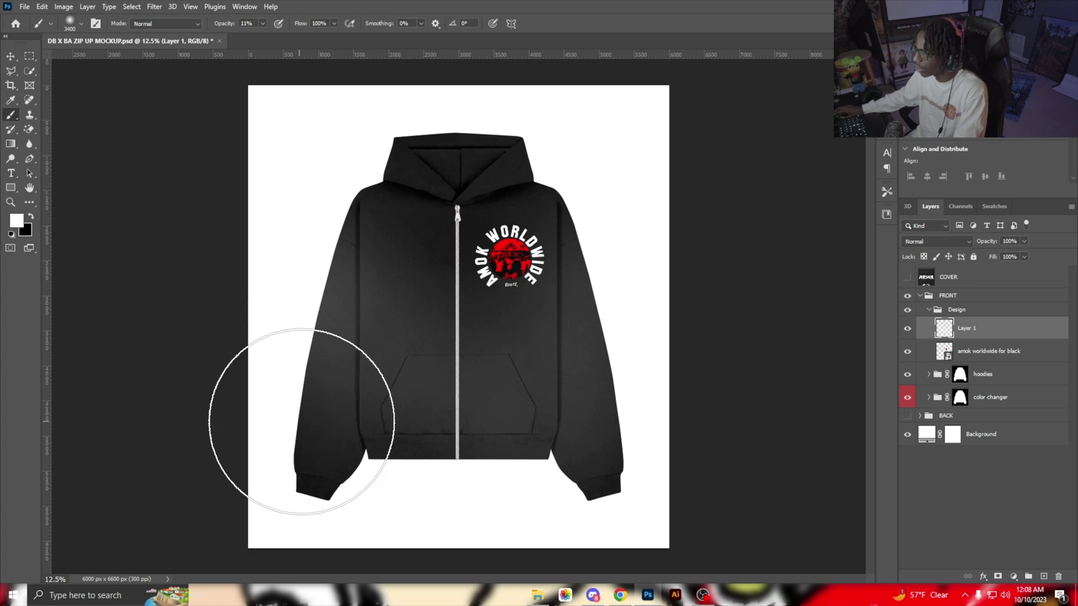
mouse_move(296, 421)
left_mouse_down()
mouse_move(330, 431)
mouse_move(345, 412)
mouse_move(395, 462)
mouse_move(544, 468)
mouse_move(528, 451)
mouse_move(638, 448)
mouse_move(578, 427)
mouse_move(599, 435)
mouse_move(649, 372)
left_mouse_up()
mouse_move(333, 451)
left_mouse_down()
mouse_move(343, 394)
mouse_move(498, 420)
mouse_move(216, 294)
left_mouse_up()
Undo the wide white strokes and delete Layer 1.
key("ctrl+z")
key("ctrl+z")
key("ctrl+z")
key("ctrl+z")
key("ctrl+z")
key("ctrl+z")
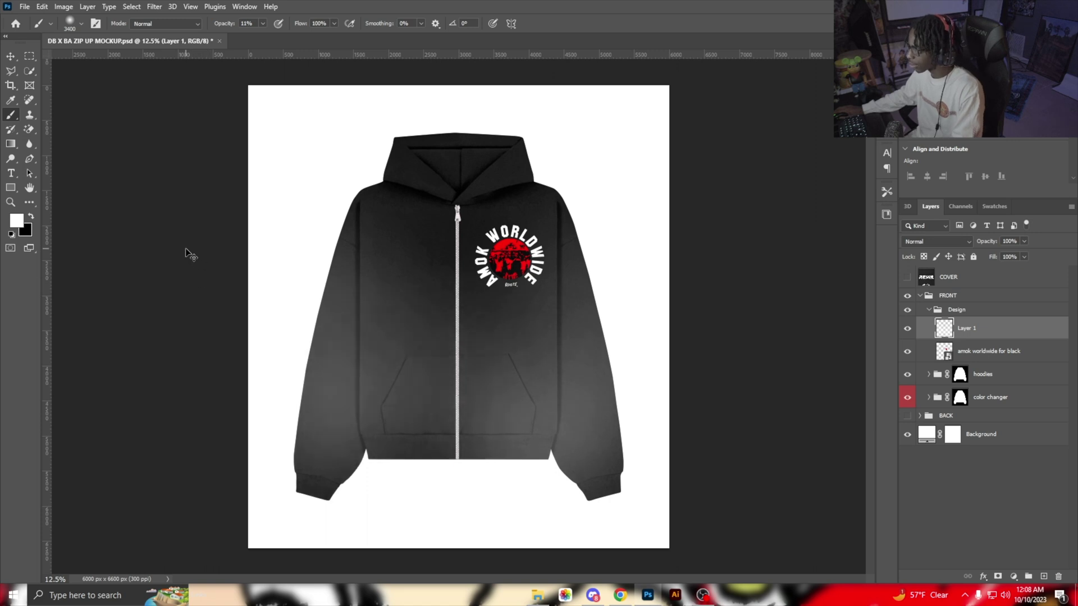
key("ctrl+z")
key("ctrl+z")
key("ctrl+z")
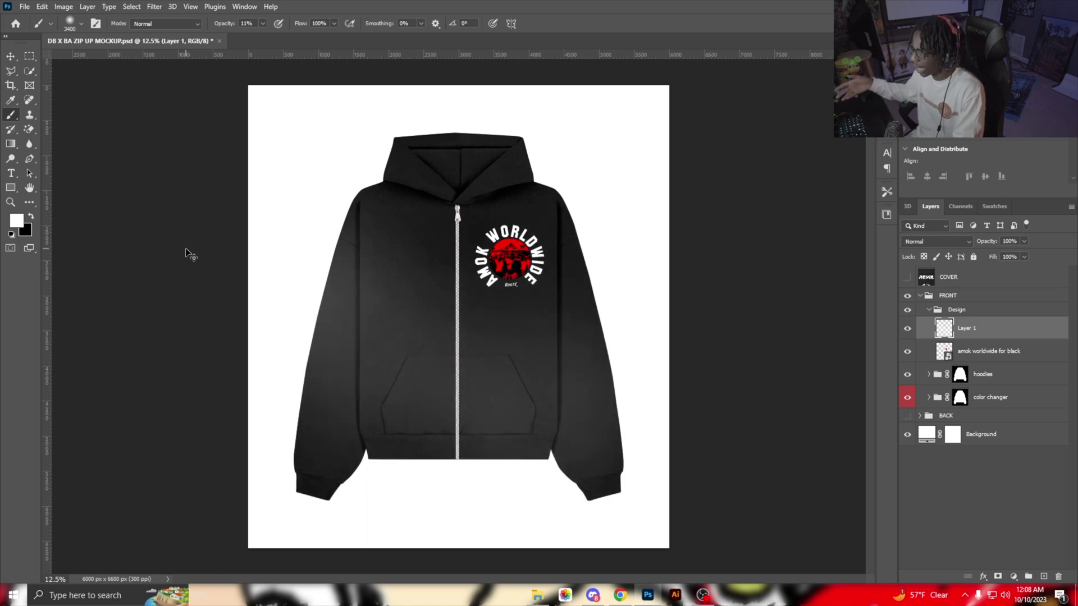
key("ctrl+z")
key("ctrl+z")
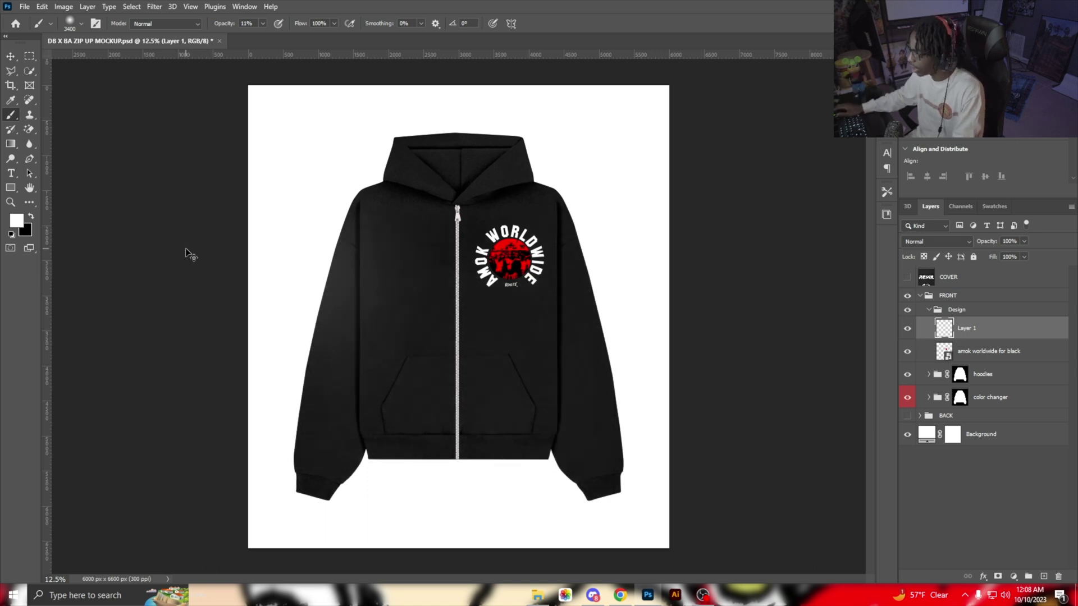
key("ctrl+z")
key("Delete")
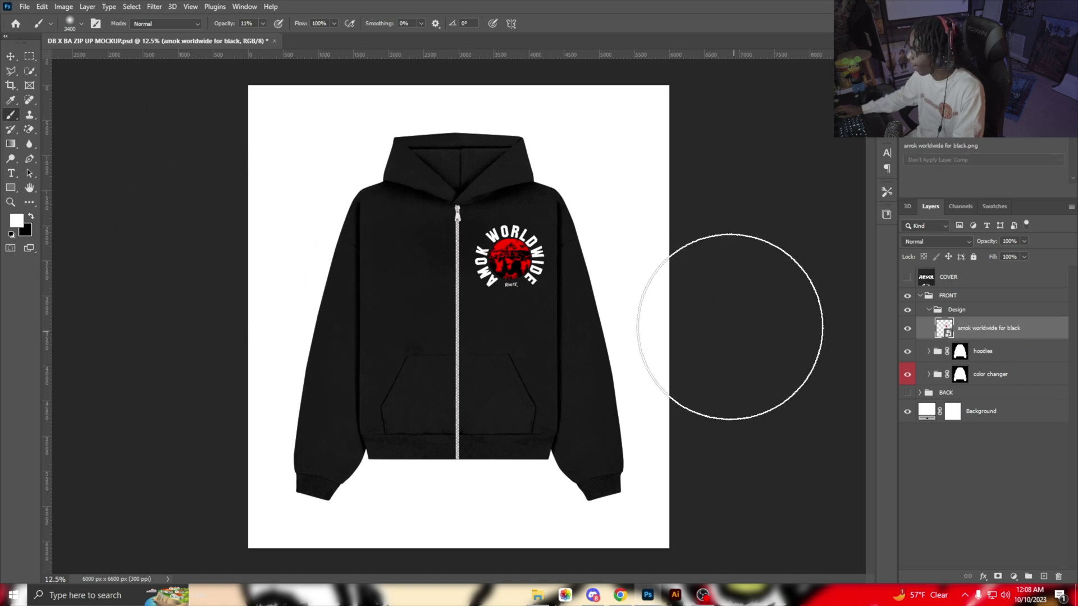